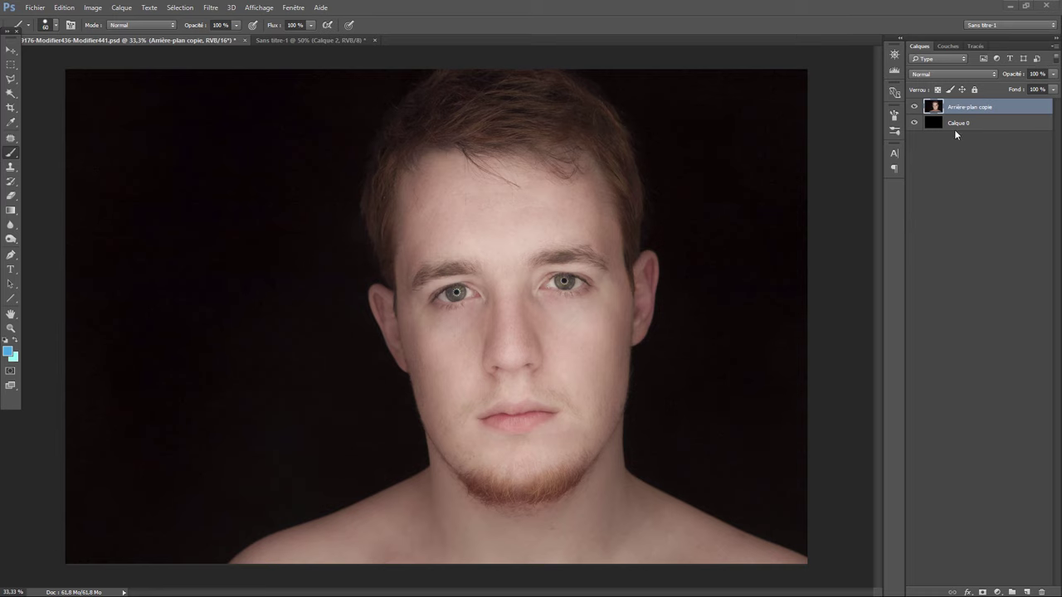
Step: Keep Arrière-plan copie's blend mode at Normal and bring up the brush preset picker
click(925, 75)
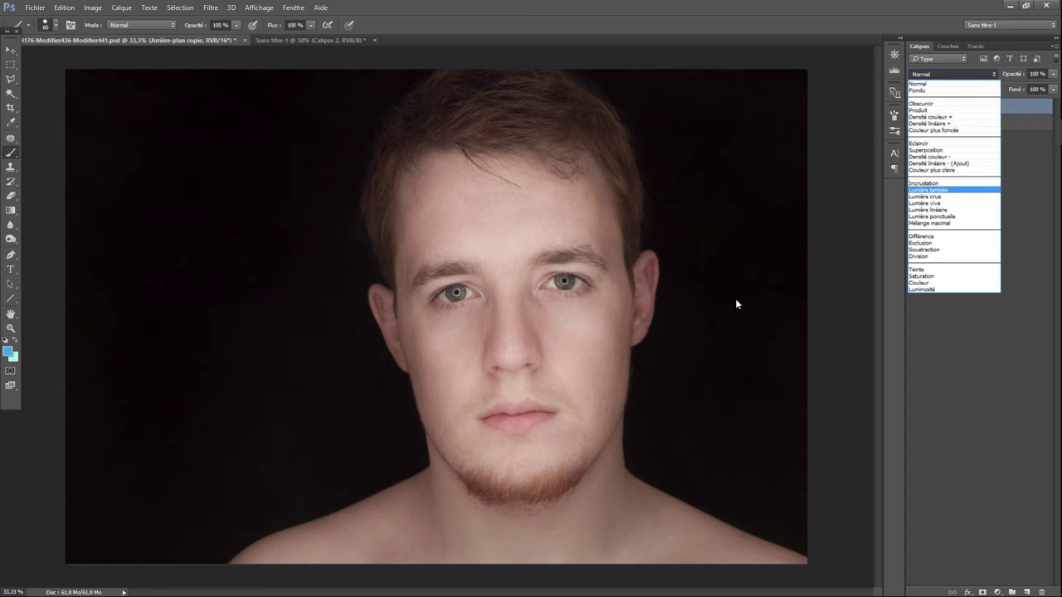
click(11, 154)
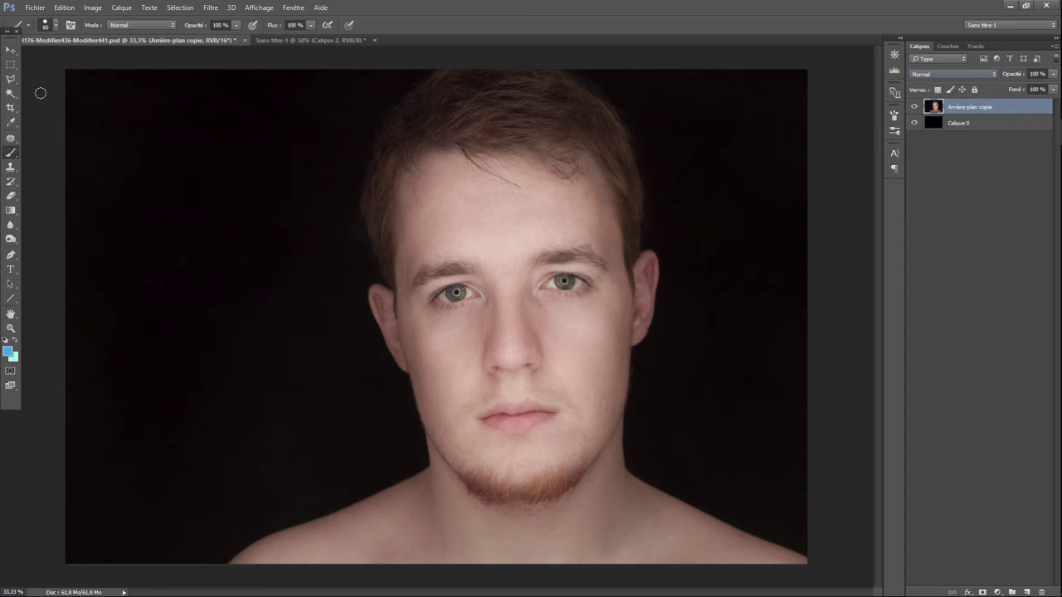
click(56, 25)
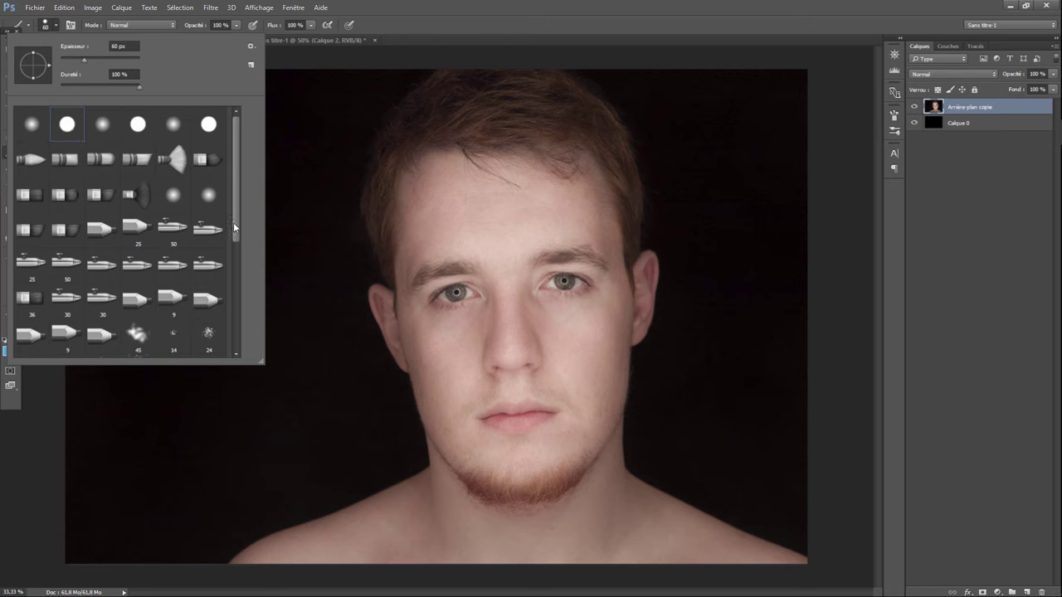
Step: Try the star brush tip, then settle on a round brush at 154 px
drag(233, 222, 233, 284)
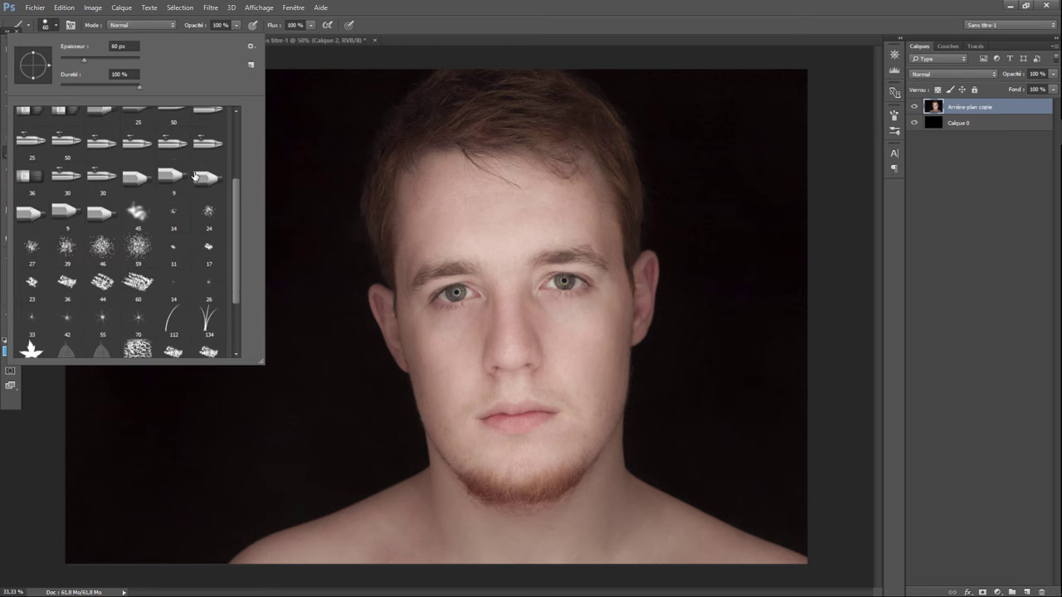
drag(236, 238, 233, 299)
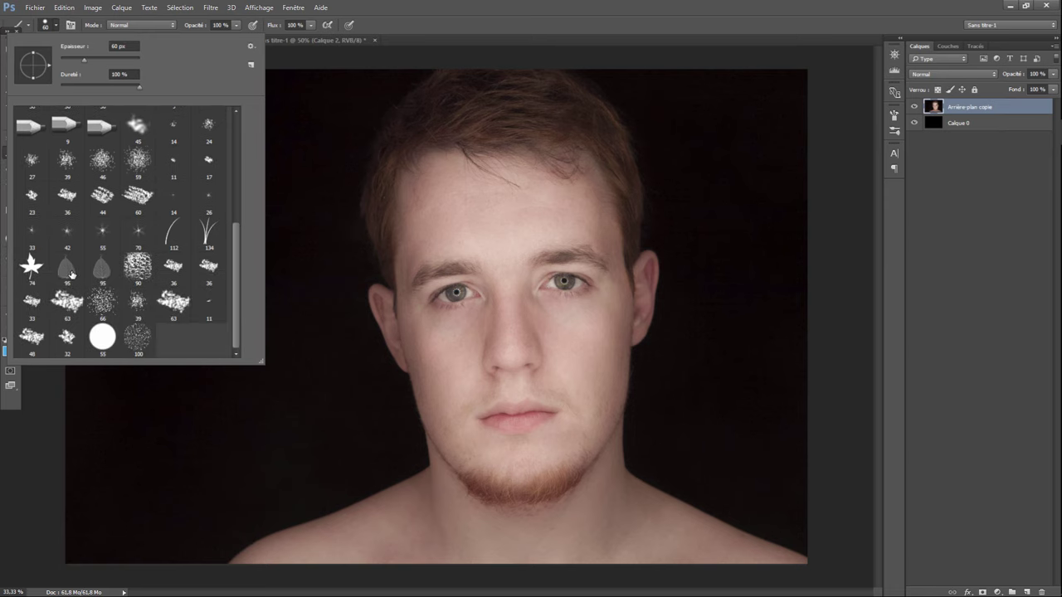
click(33, 268)
drag(89, 60, 125, 60)
drag(126, 61, 110, 59)
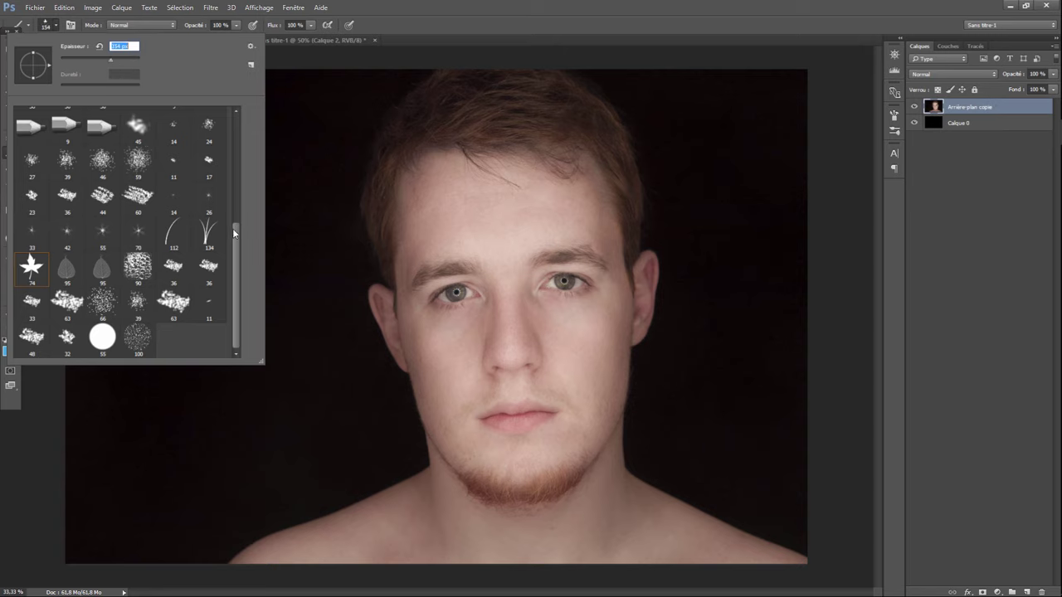
drag(238, 220, 238, 111)
double_click(72, 128)
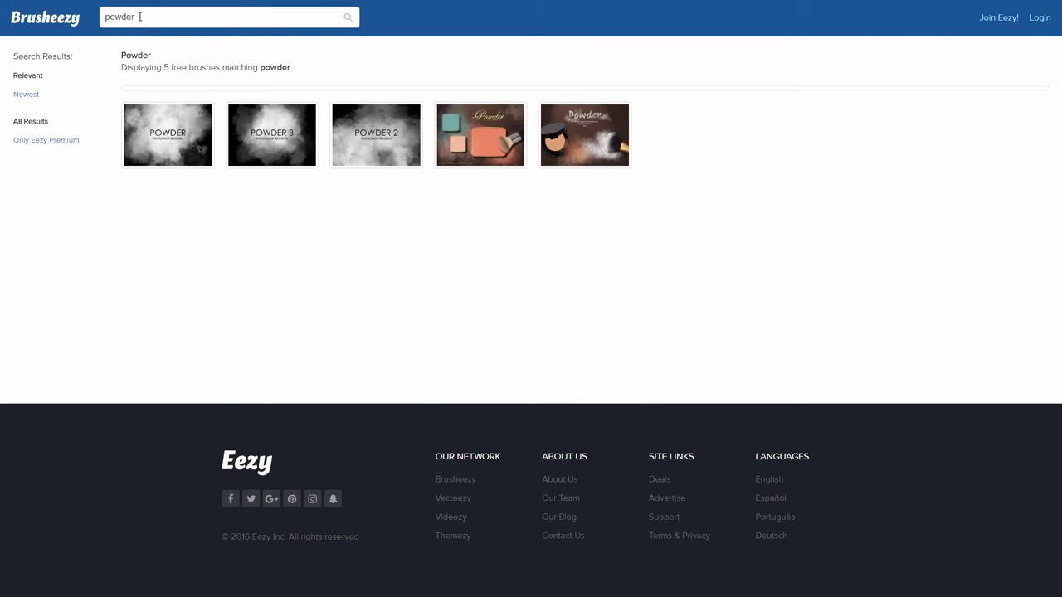
Step: Open the Free Powder Photoshop Brushes pack from Brusheezy's 'powder' search results
click(101, 19)
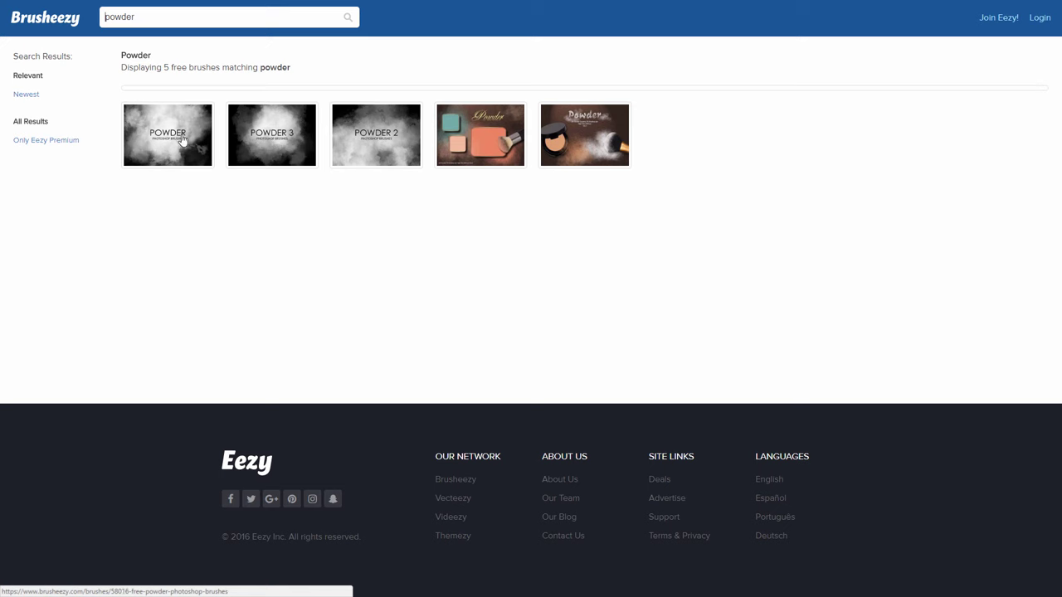
click(172, 138)
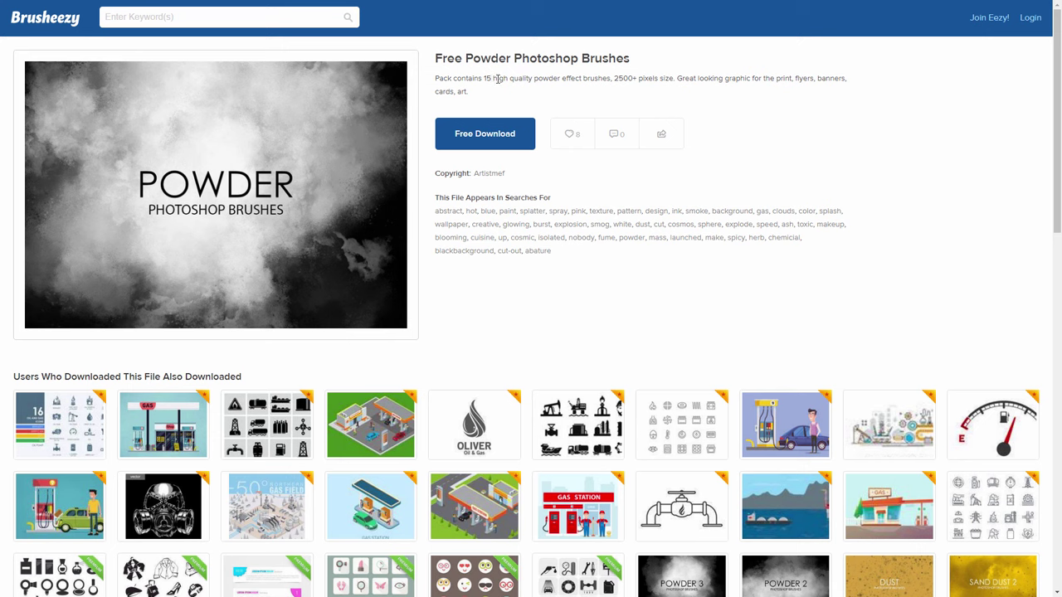
drag(614, 80, 637, 80)
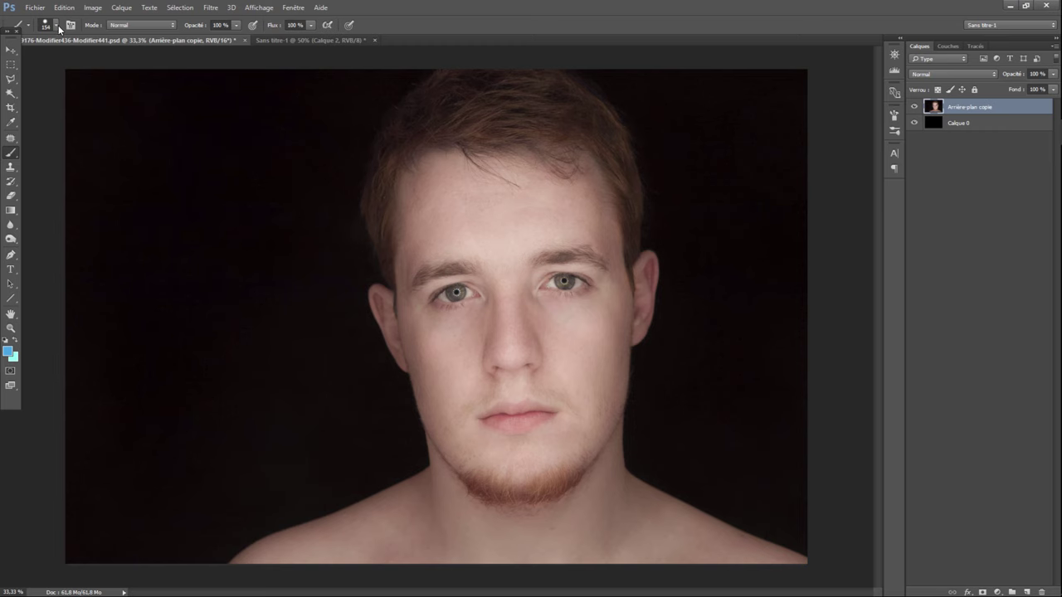
Step: Load Free Powder Photoshop Brushes 1.abr into the brush presets and choose its 3383 px tip
click(56, 24)
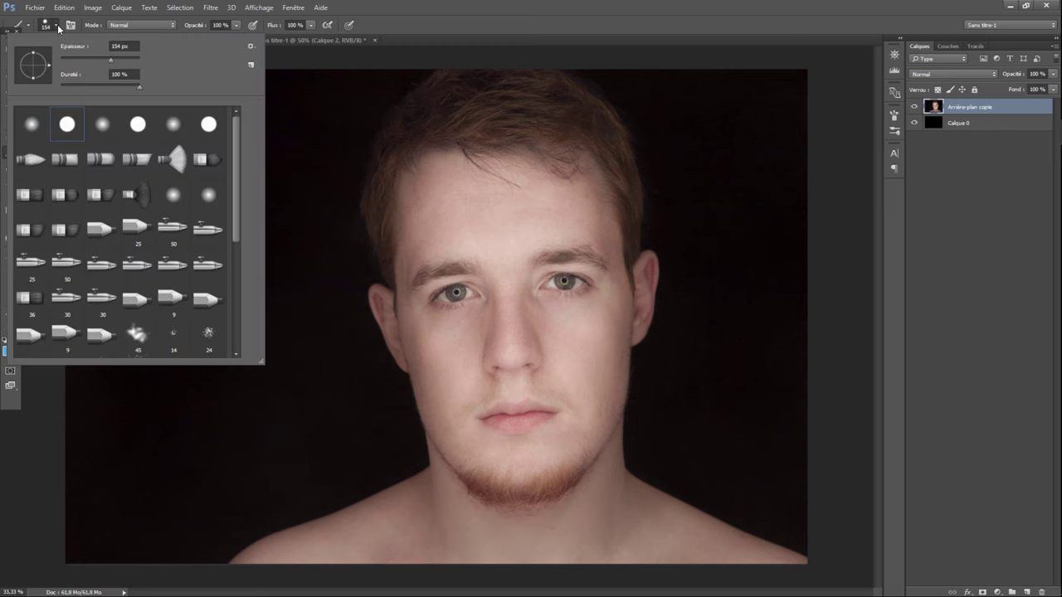
click(250, 46)
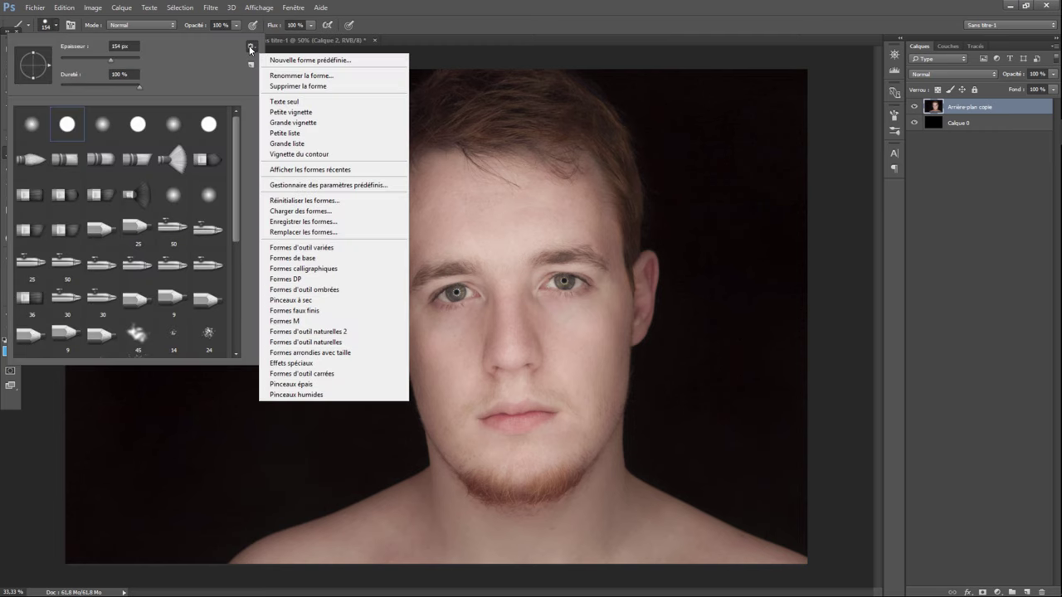
click(300, 211)
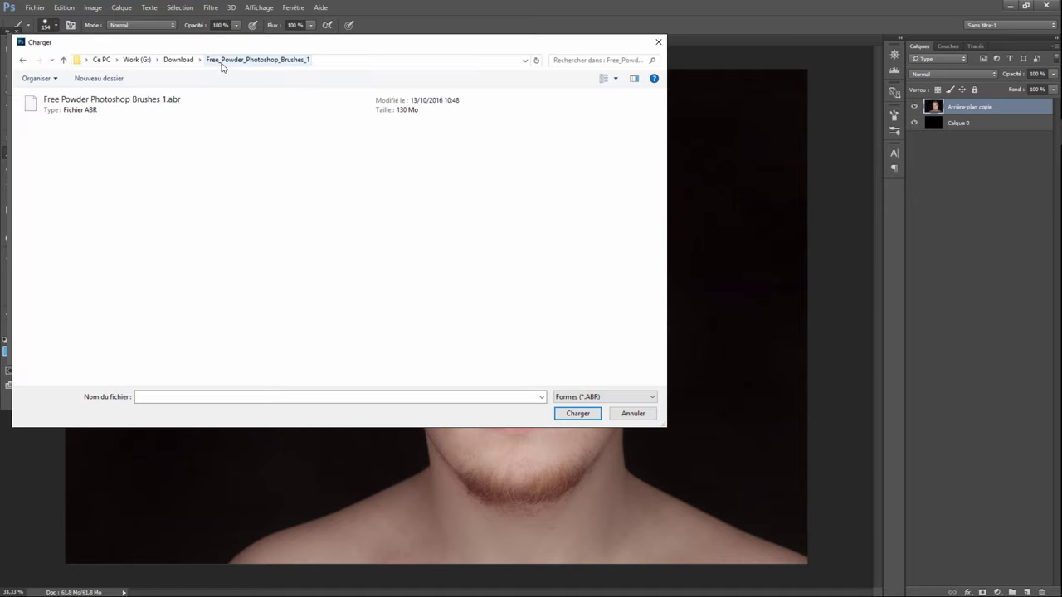
click(91, 116)
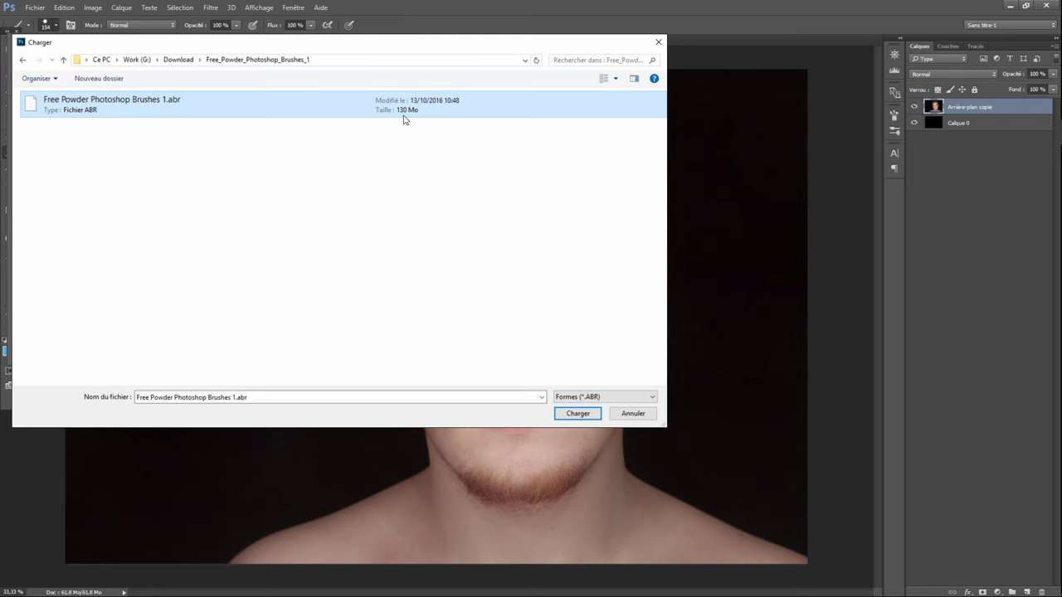
click(579, 414)
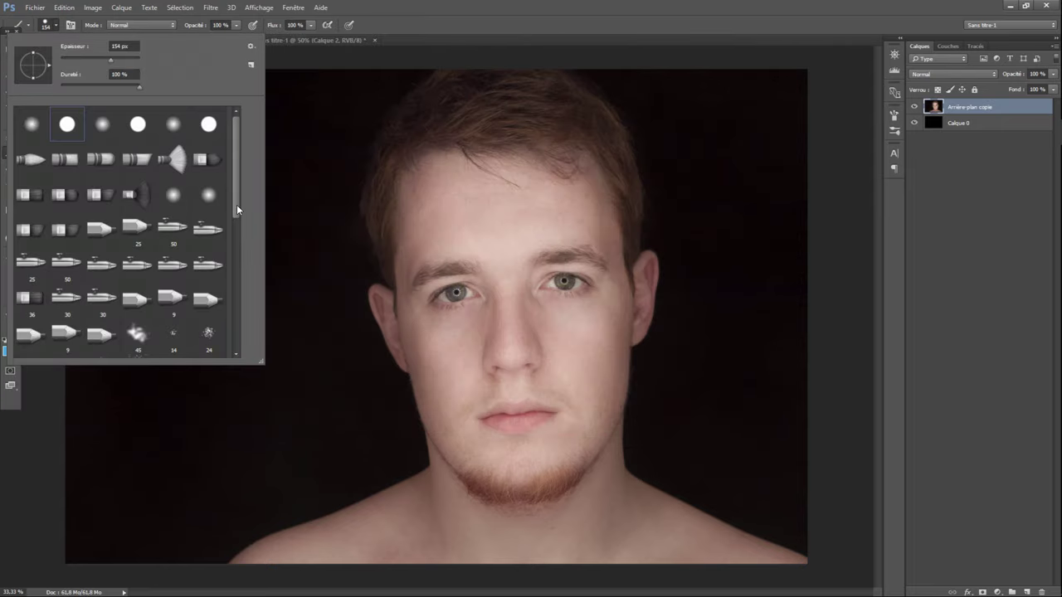
drag(237, 205, 249, 346)
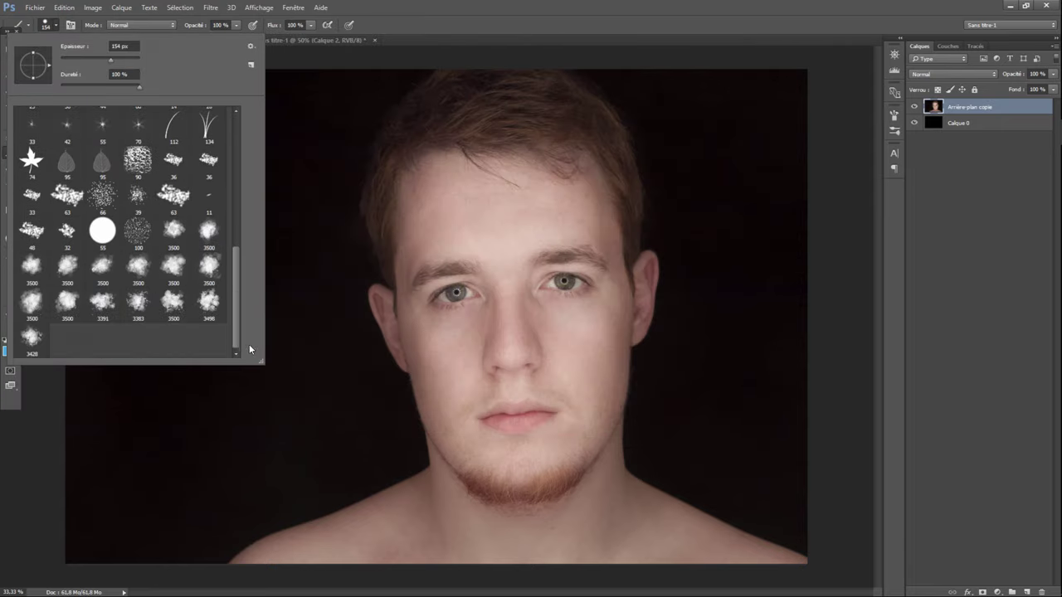
click(138, 301)
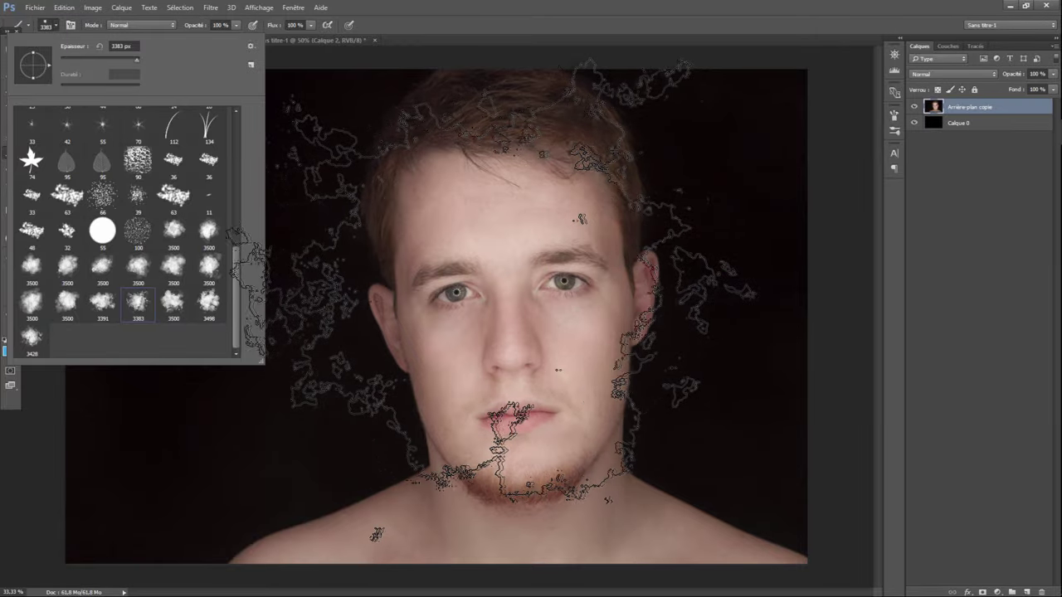
double_click(138, 304)
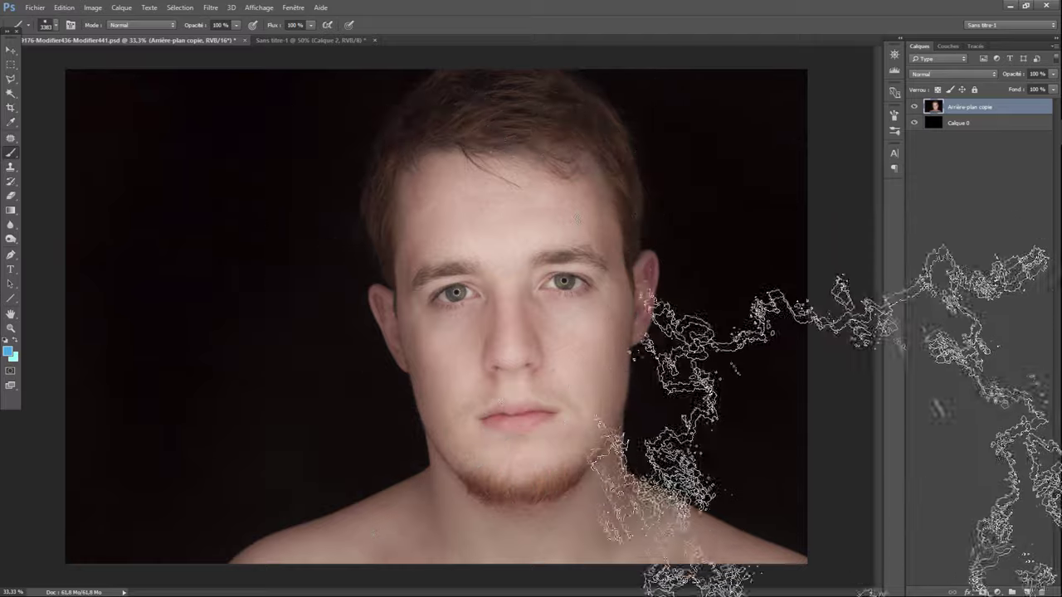
Step: Add a new layer and stamp light-blue powder over the face's right side
click(1026, 592)
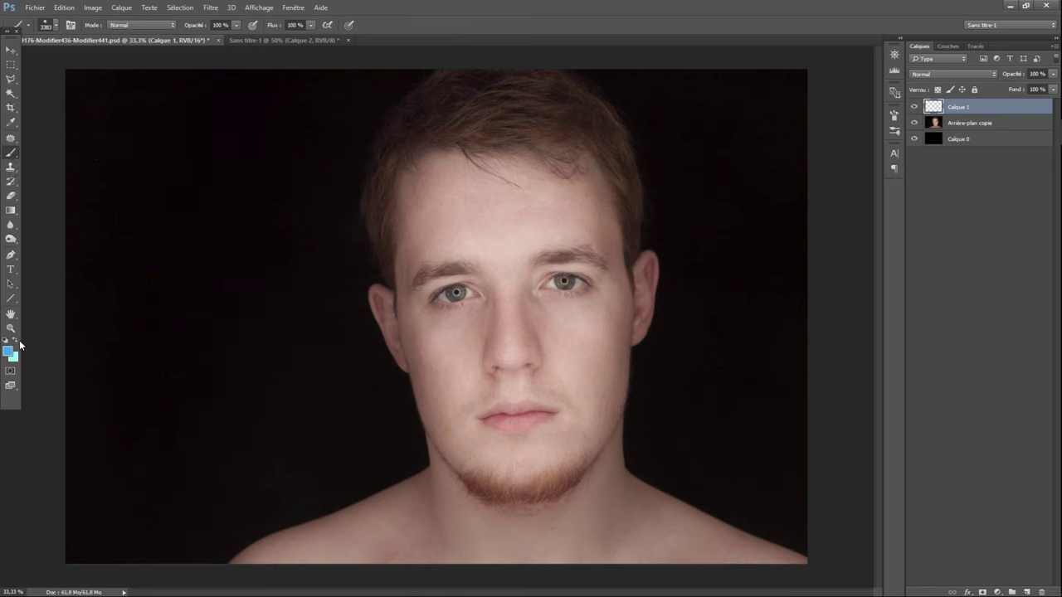
click(9, 351)
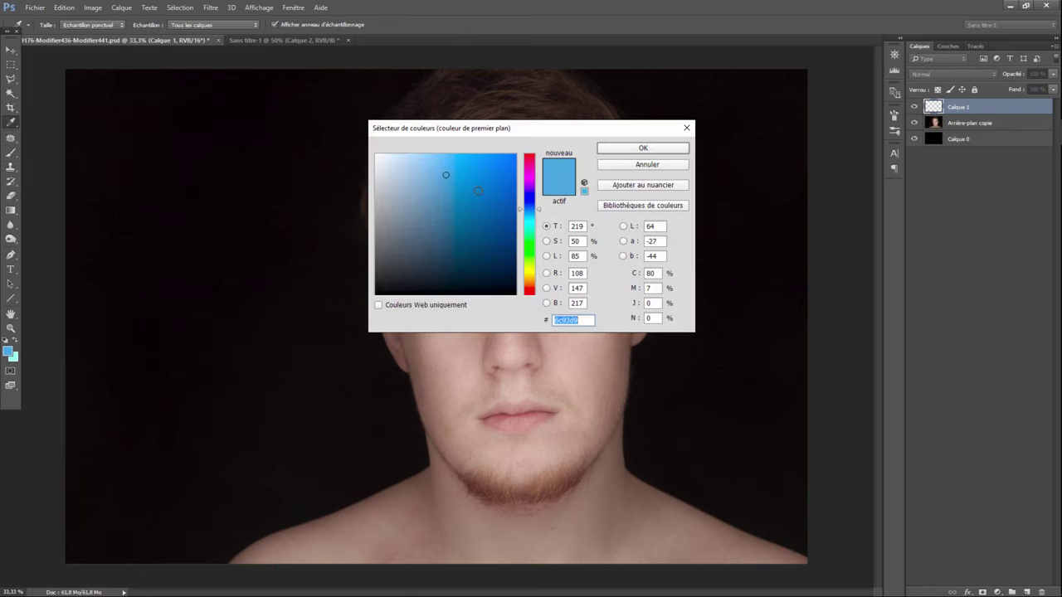
mouse_move(478, 191)
mouse_down()
mouse_move(458, 185)
mouse_move(444, 197)
mouse_move(425, 166)
mouse_up()
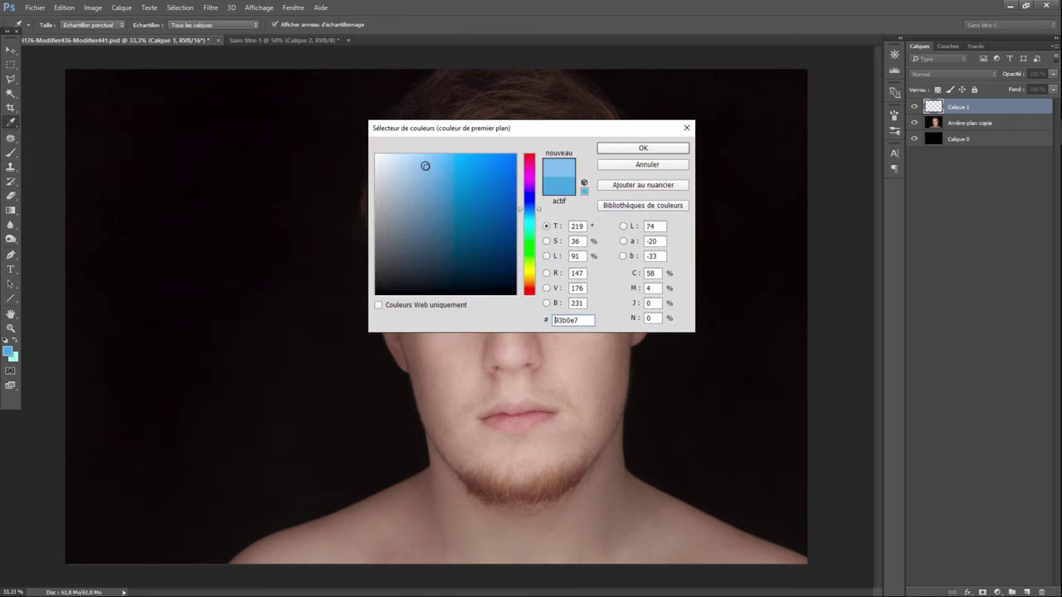
click(644, 147)
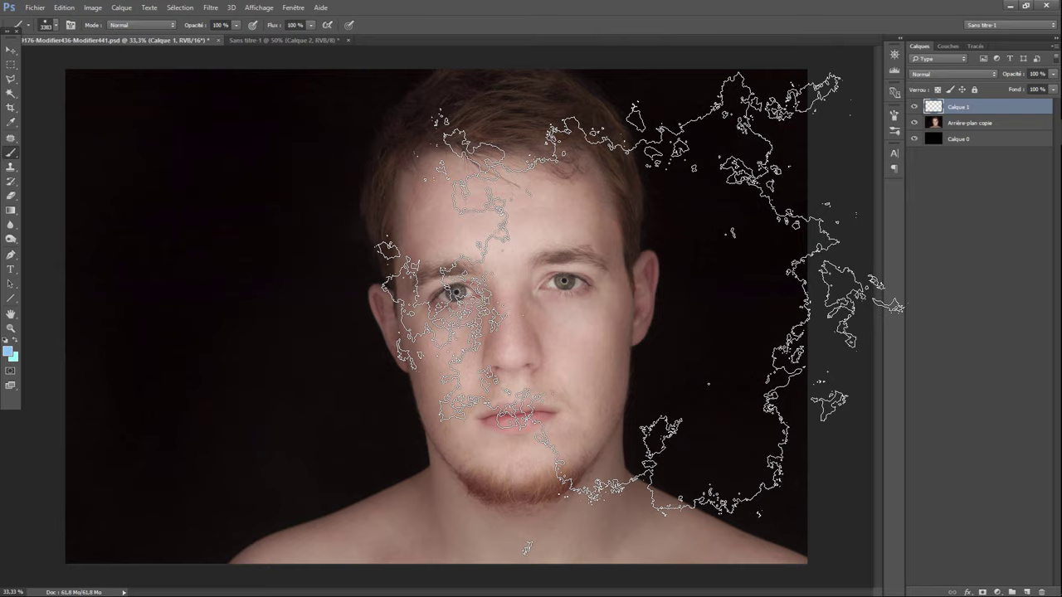
click(639, 311)
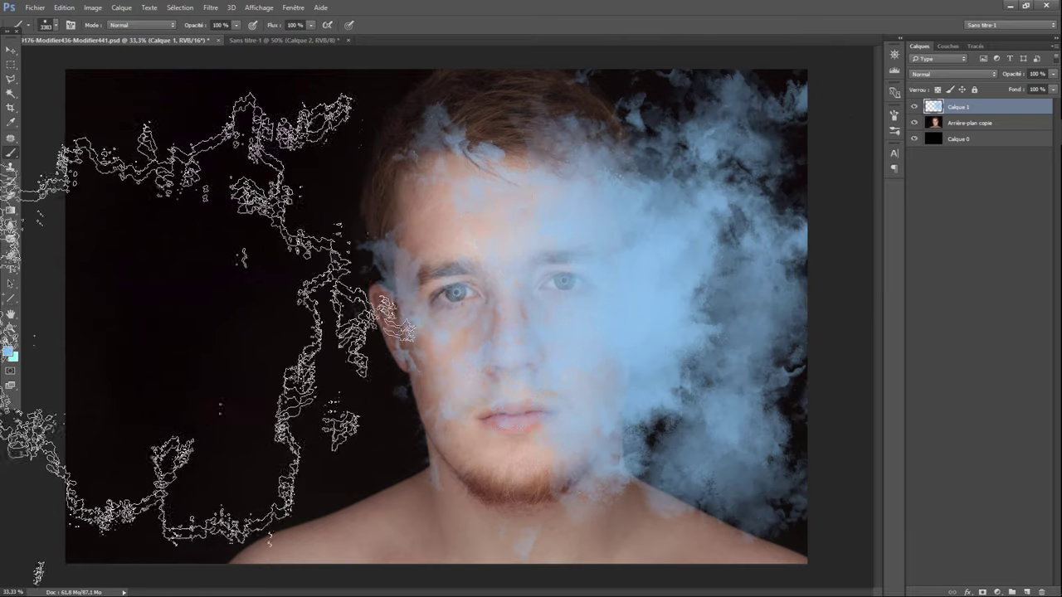
Step: Stamp pink (e2a7e1) powder over the face's left side
click(9, 352)
drag(531, 199, 531, 176)
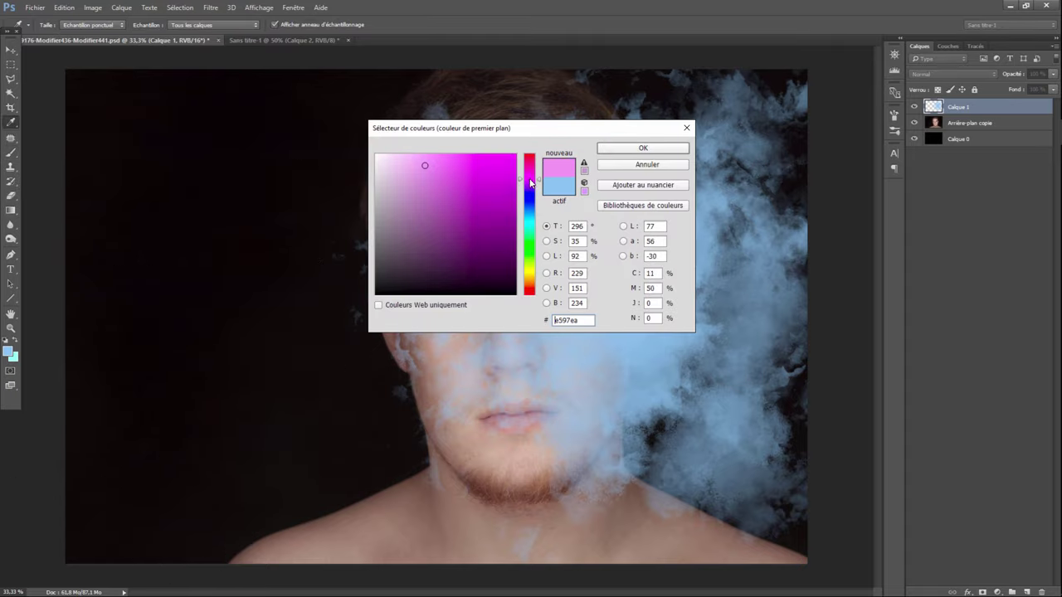
drag(429, 159, 417, 171)
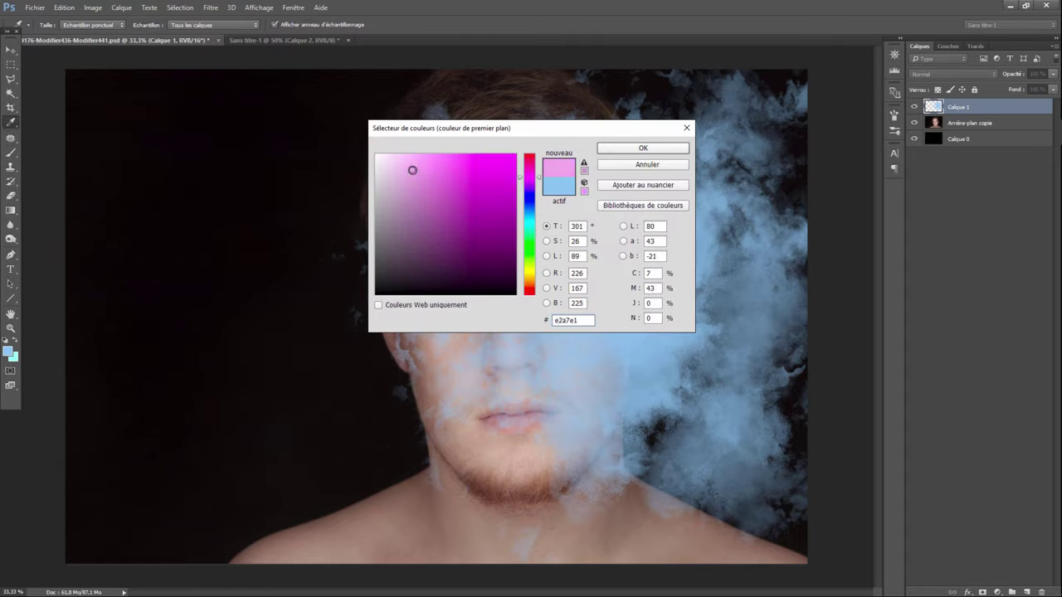
click(642, 148)
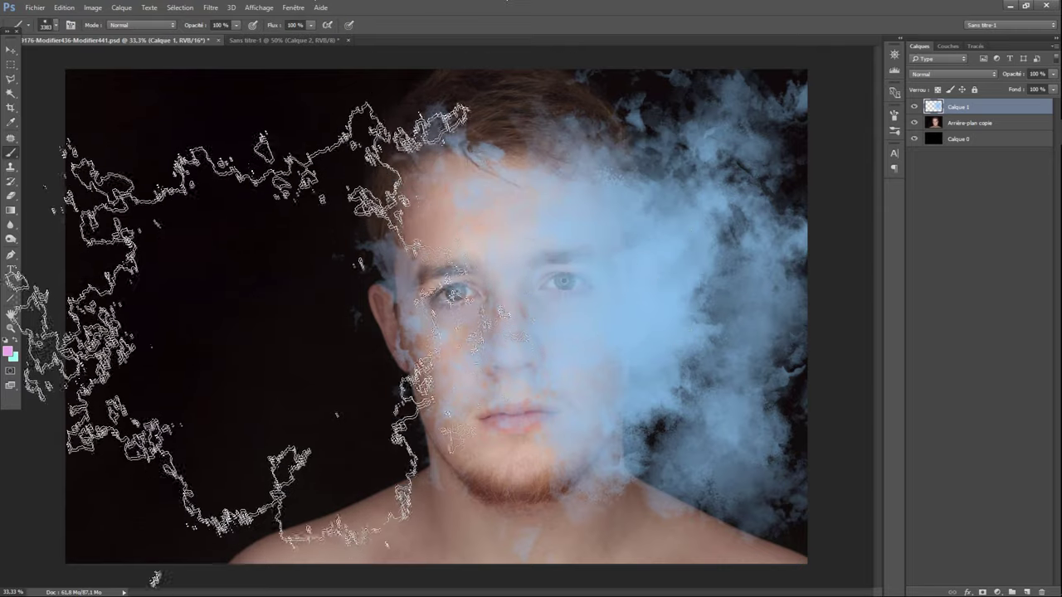
click(220, 328)
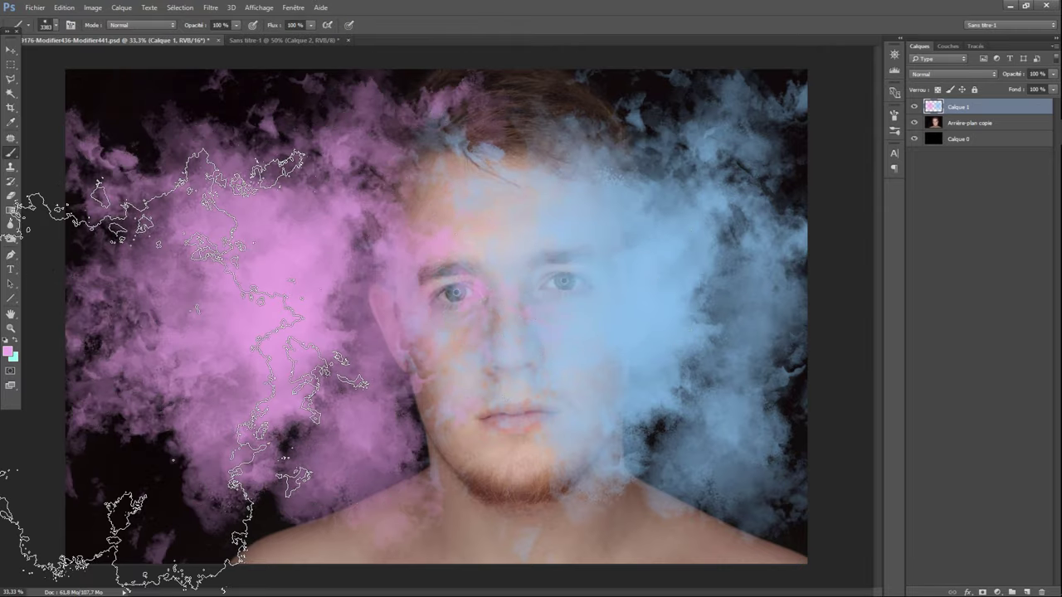
Step: Try 66% opacity on the Calque 1 smoke layer, then delete it
click(1053, 88)
drag(1036, 89, 1035, 89)
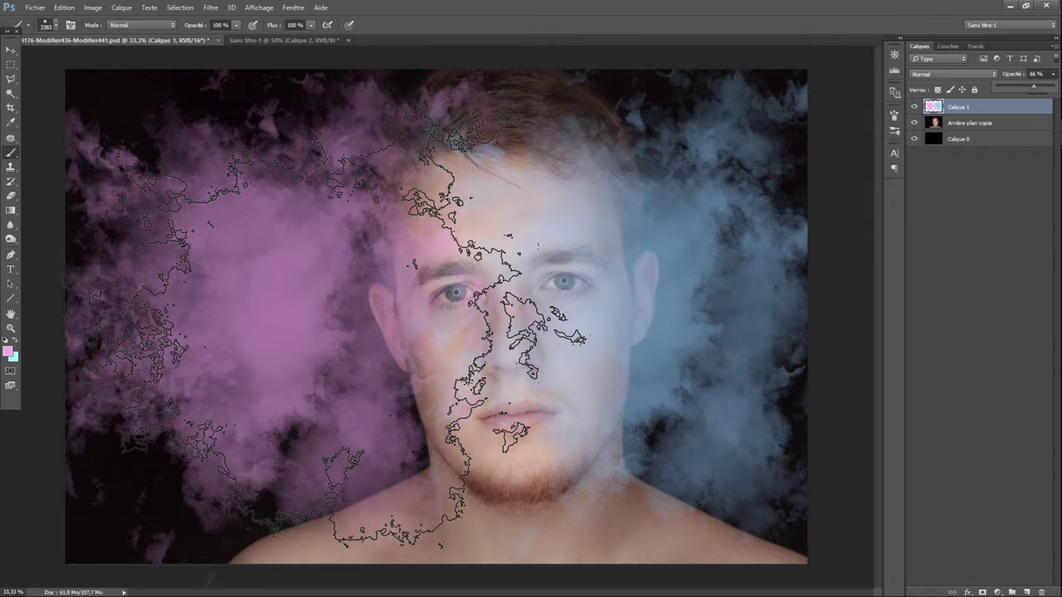
key(ctrl+plus)
key(ctrl+plus)
key(ctrl+plus)
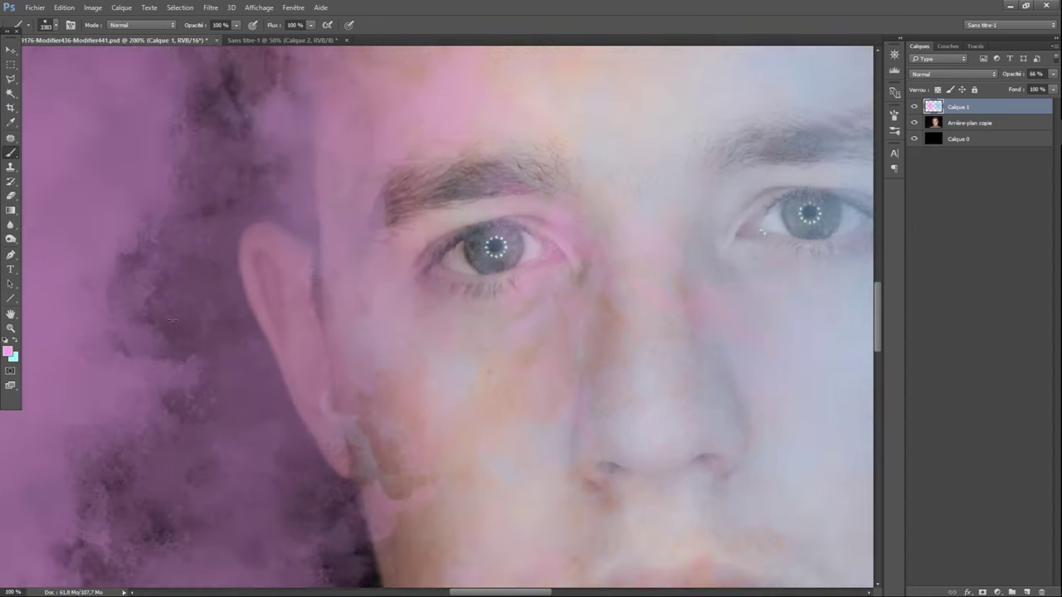
key(ctrl+minus)
key(ctrl+minus)
key(ctrl+minus)
key(ctrl+minus)
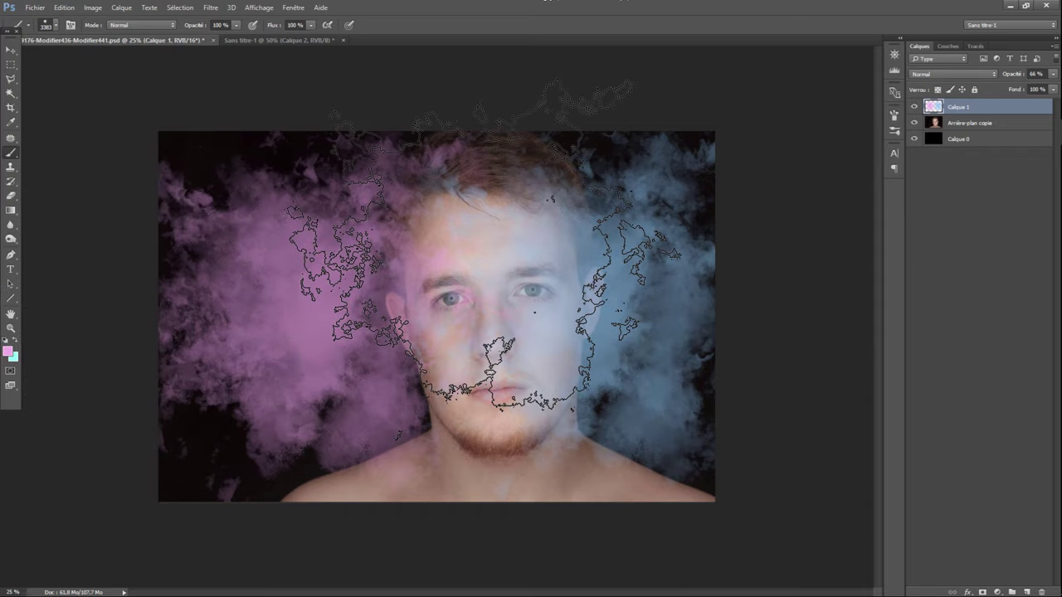
key(ctrl+plus)
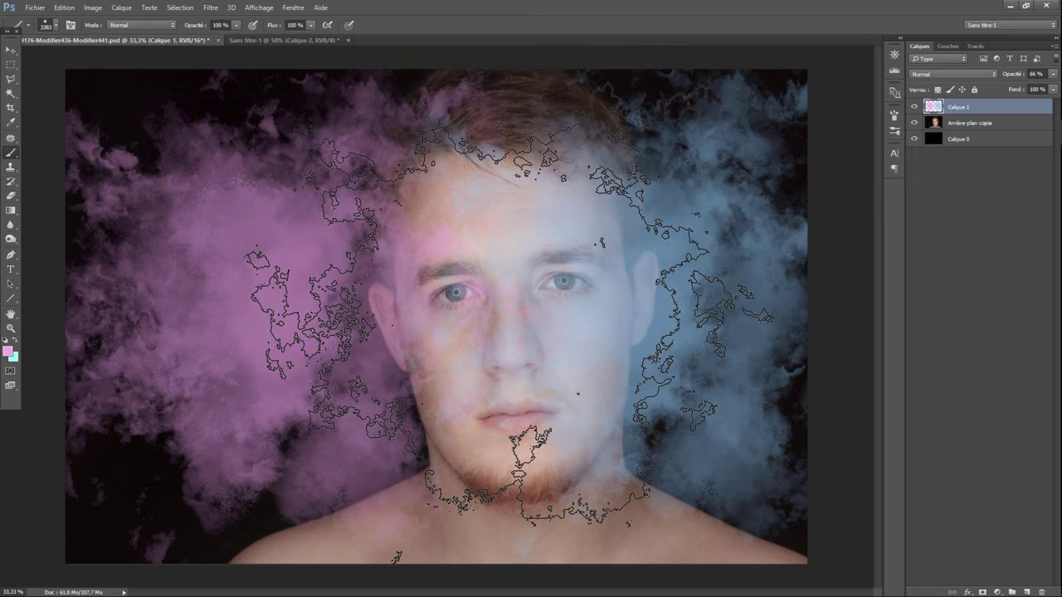
key(Delete)
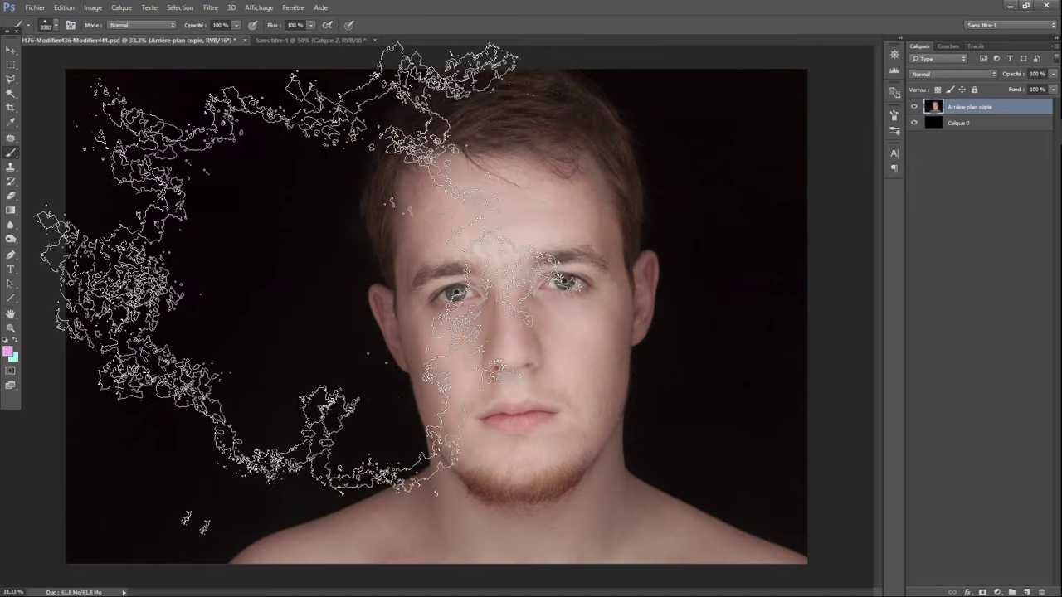
Step: Load the Particle Brush 2.abr brush set into the brush presets
click(57, 27)
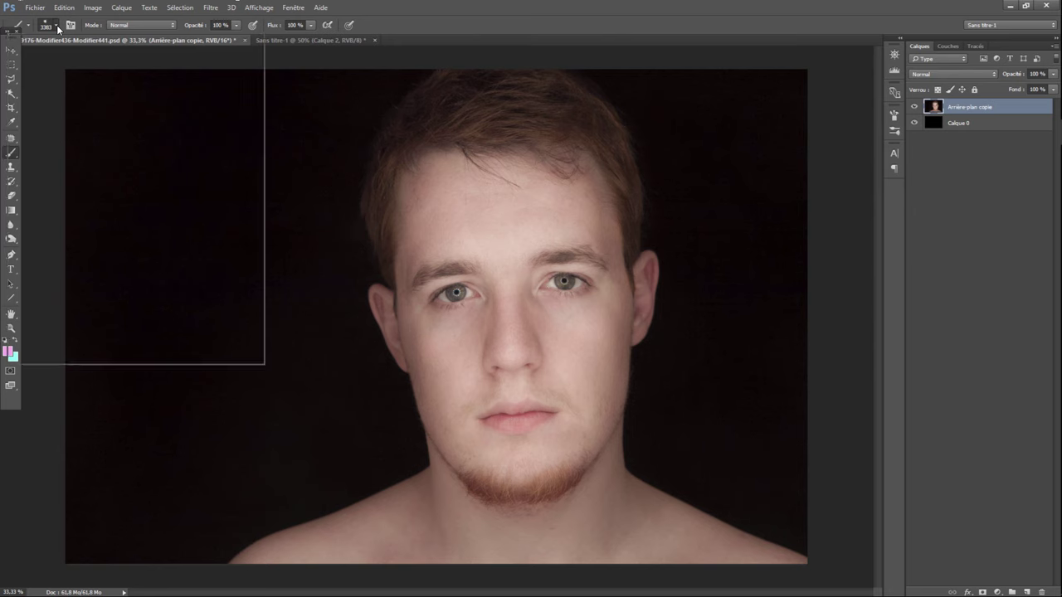
drag(237, 254, 242, 116)
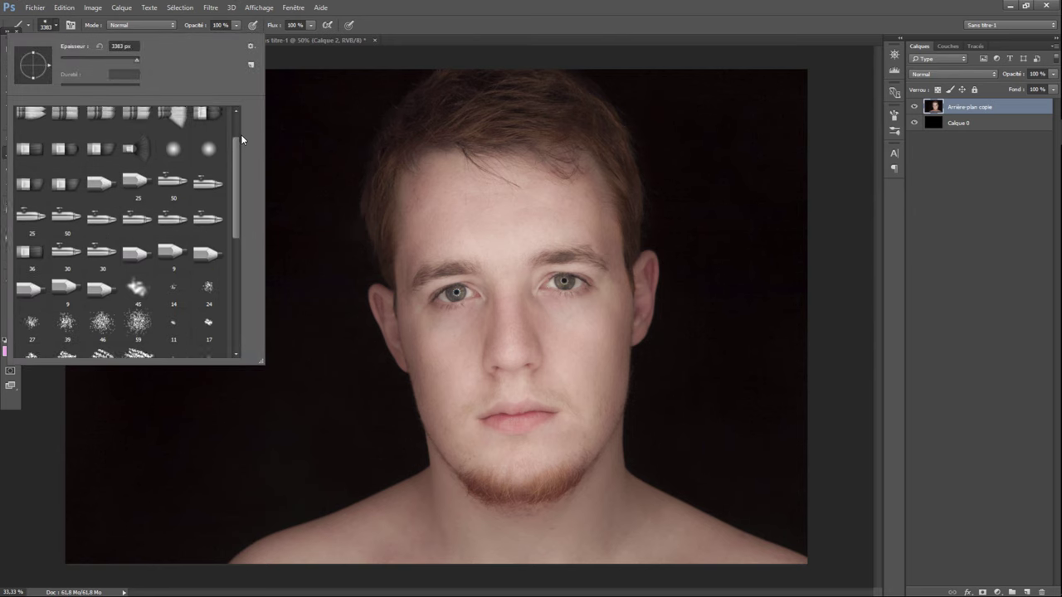
click(255, 47)
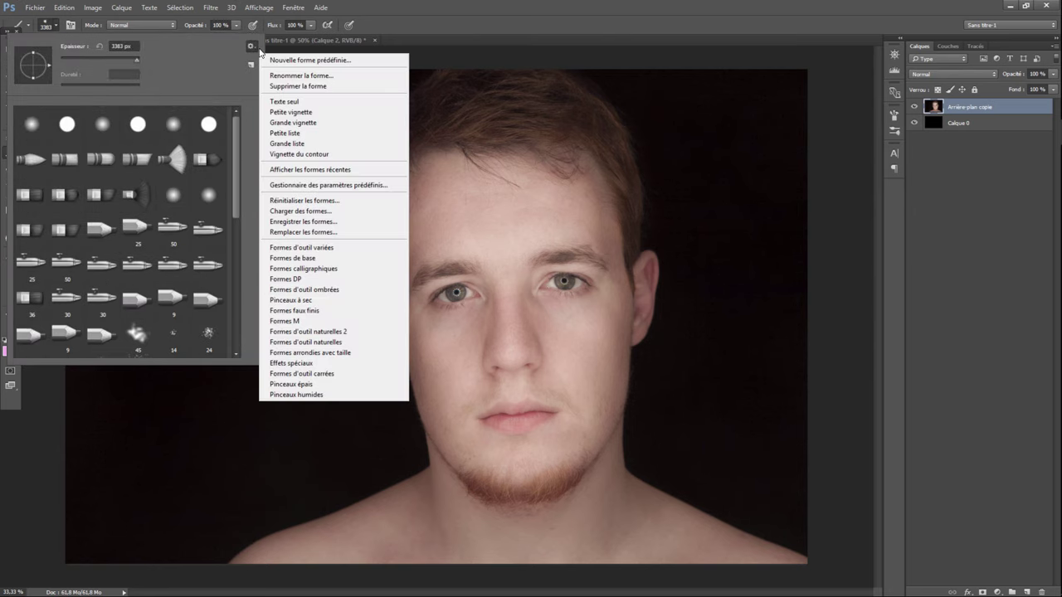
click(327, 214)
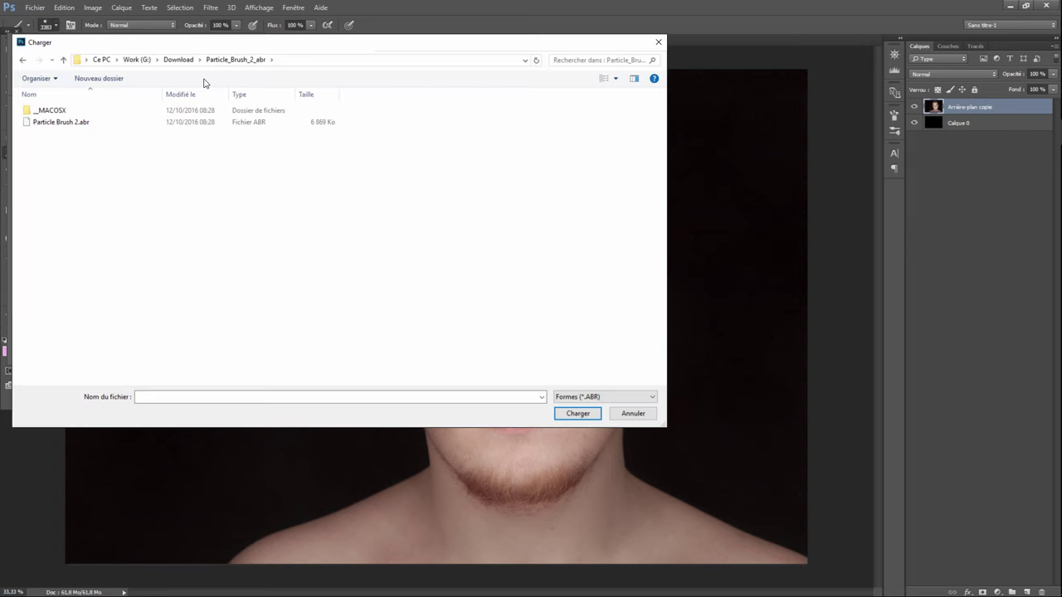
double_click(67, 124)
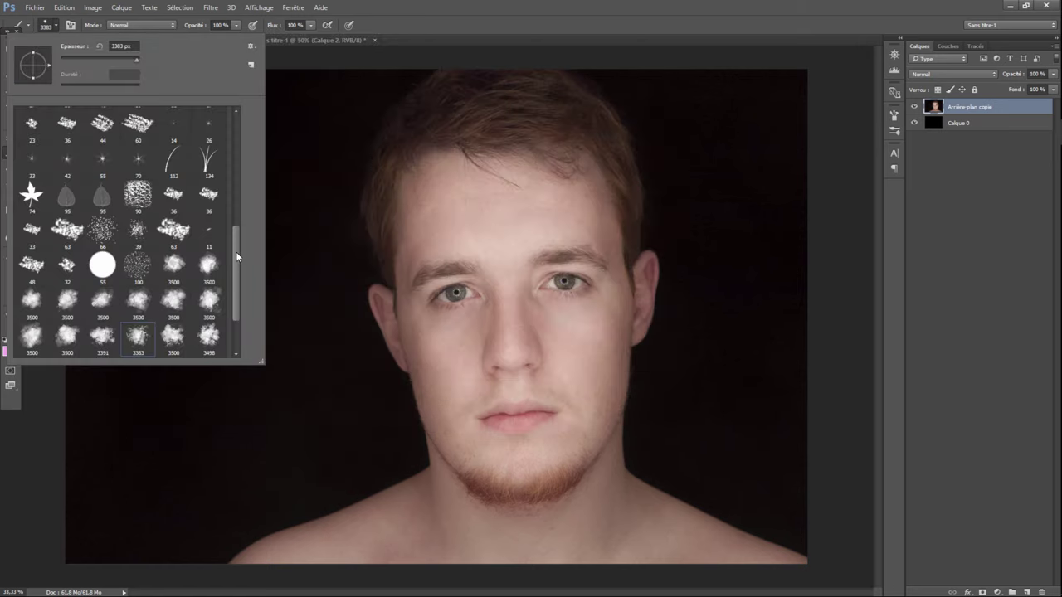
Step: Choose particle brush 2444 and add a layer mask to Arrière-plan copie
drag(236, 252, 238, 312)
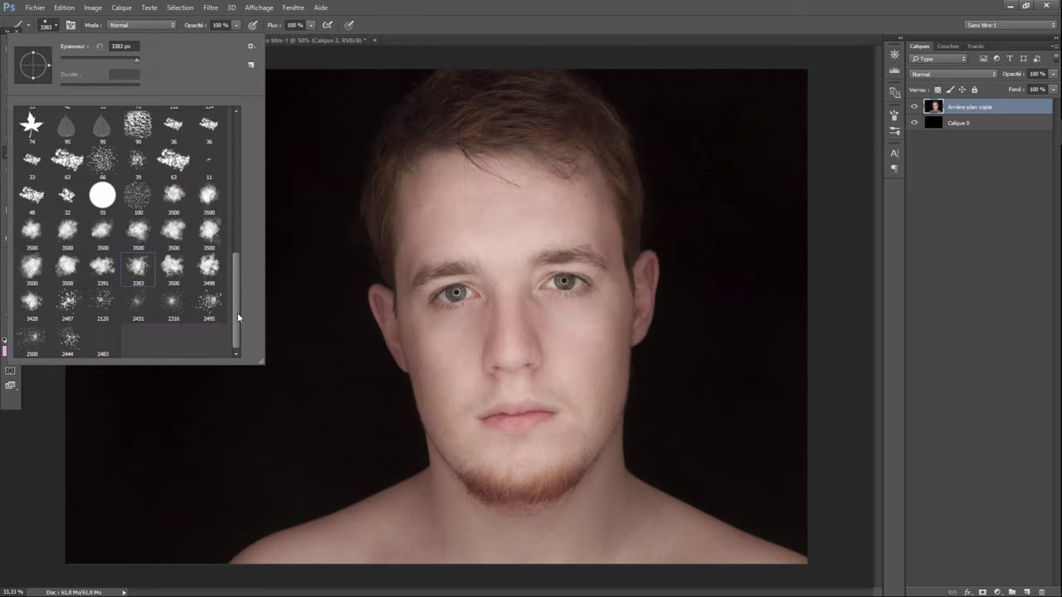
click(69, 342)
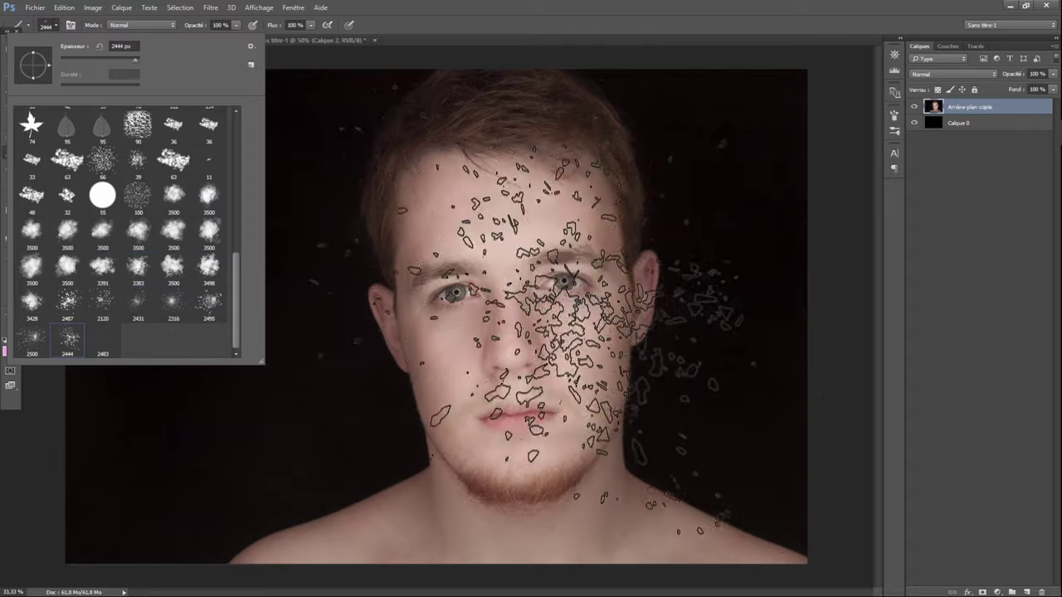
click(571, 274)
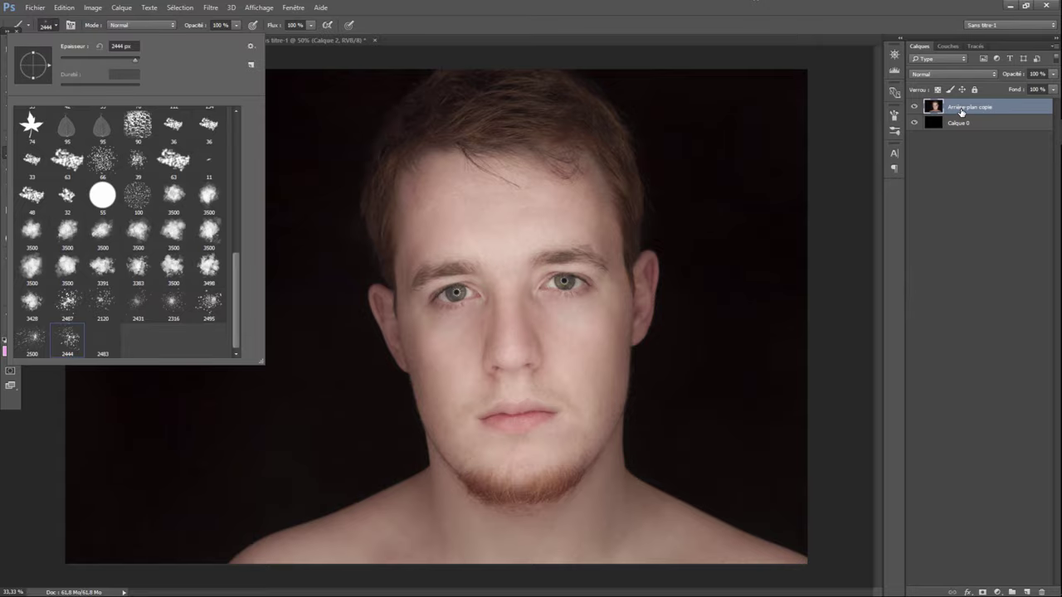
click(982, 592)
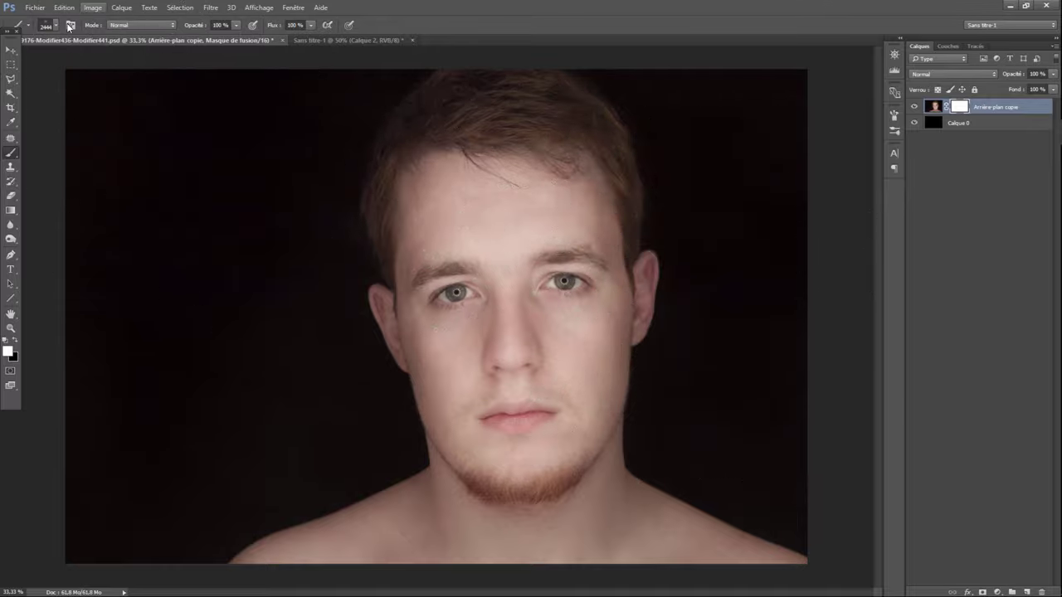
Step: With black at 1500 px, punch particle holes over the right eye, temple and cheek
click(55, 27)
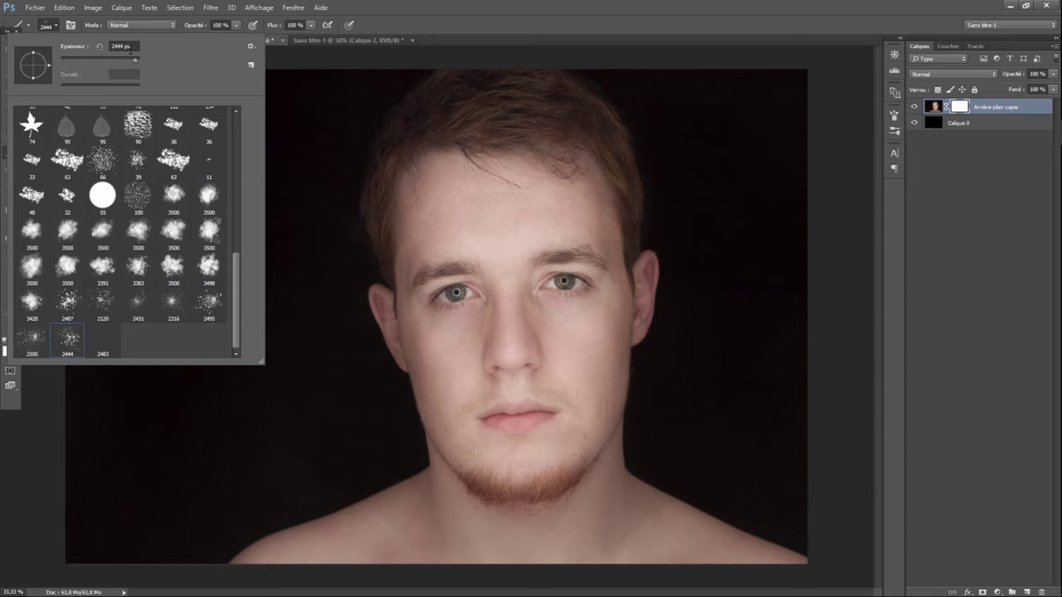
click(130, 48)
text(1500)
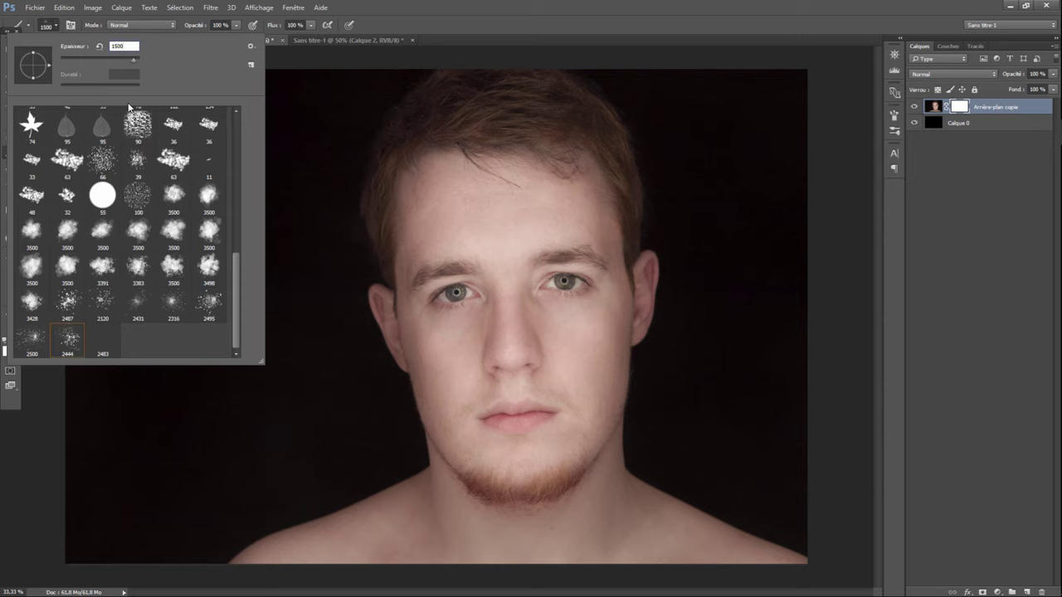
key(Return)
drag(498, 240, 573, 224)
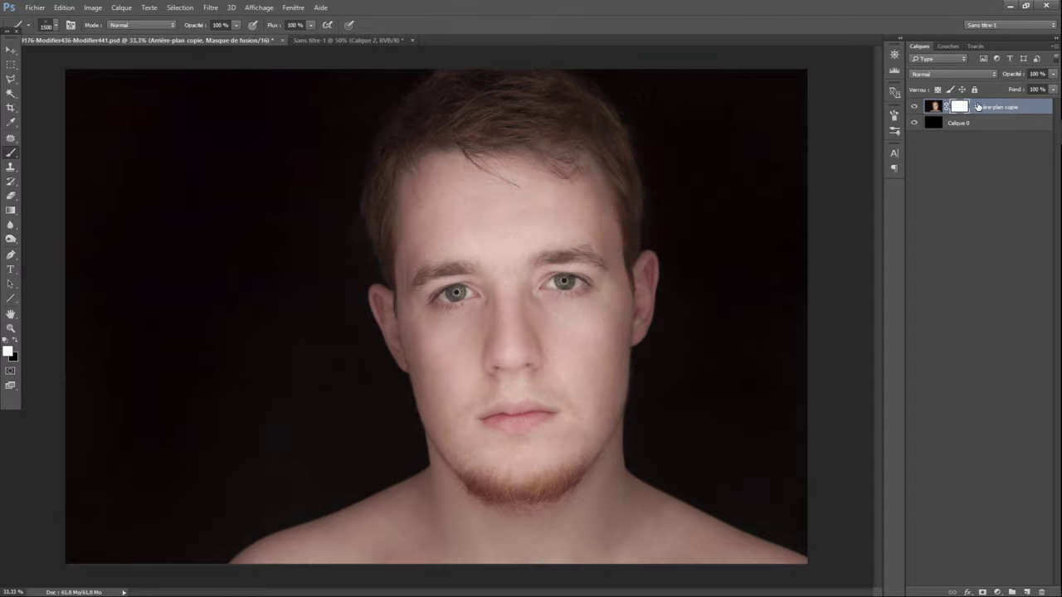
shift+click(961, 107)
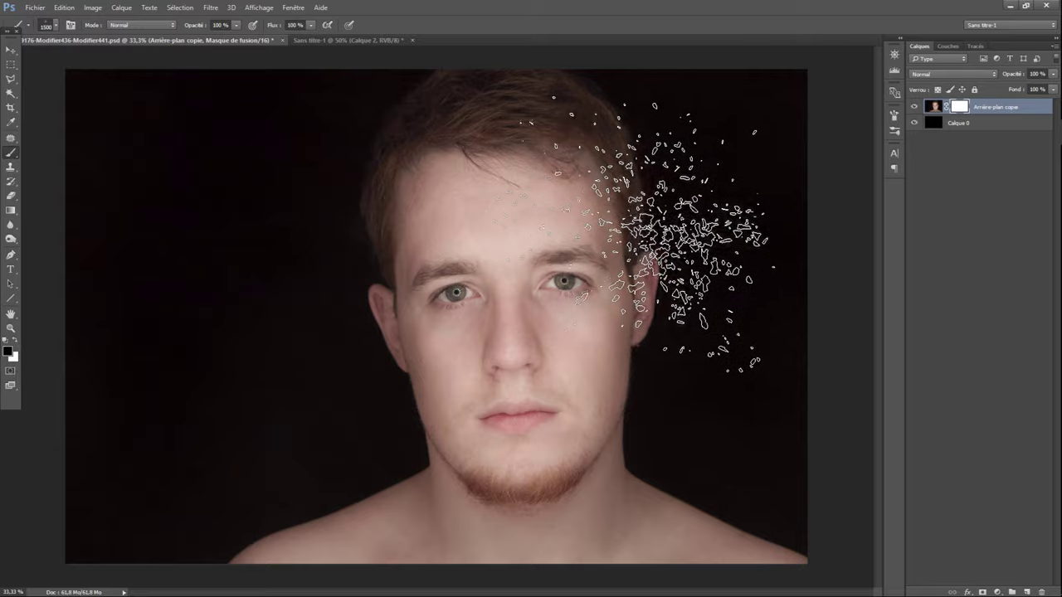
click(619, 239)
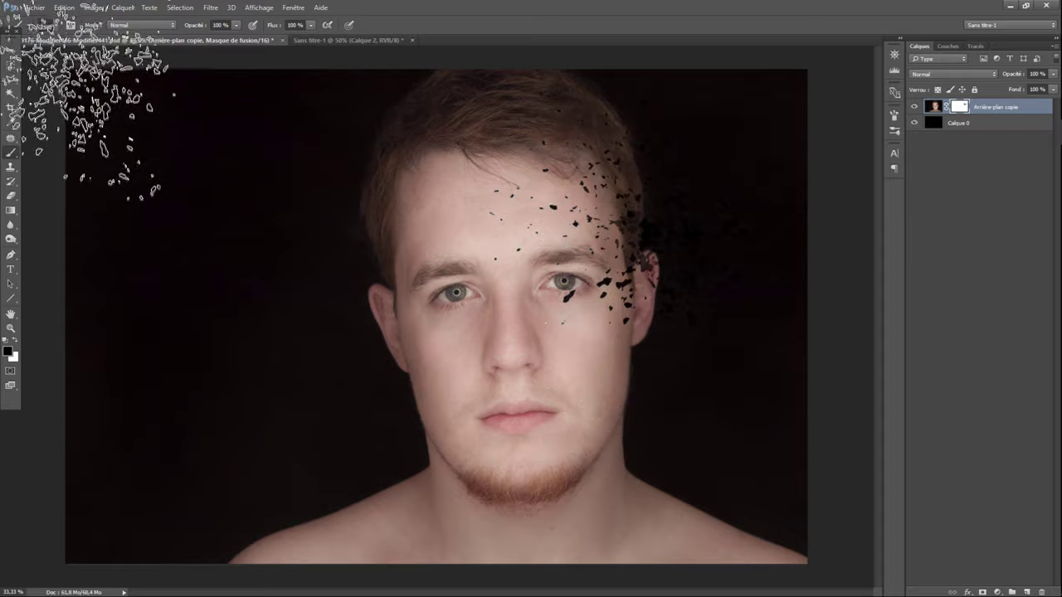
click(55, 28)
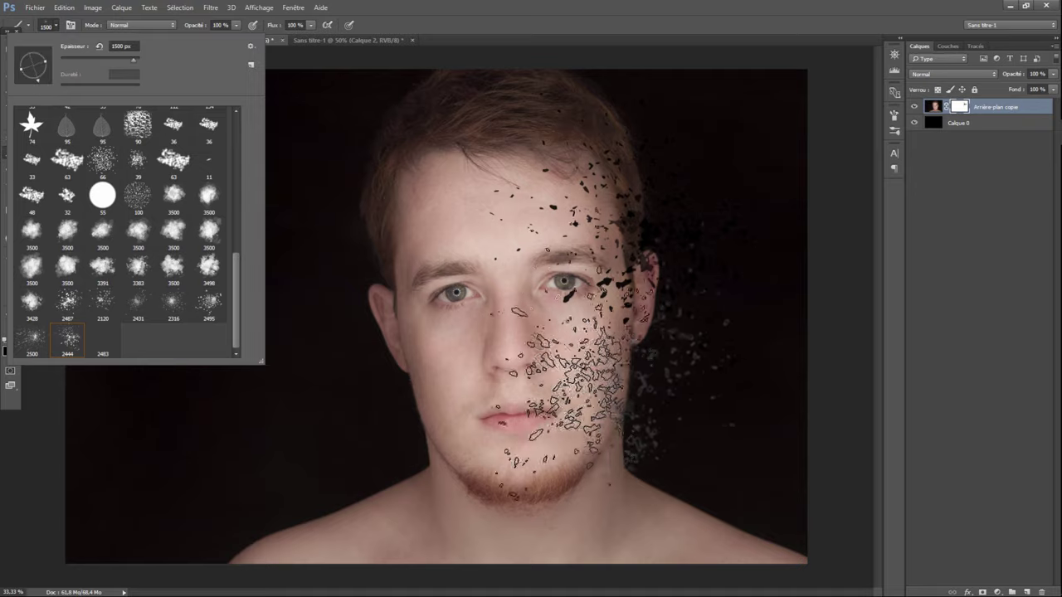
click(647, 348)
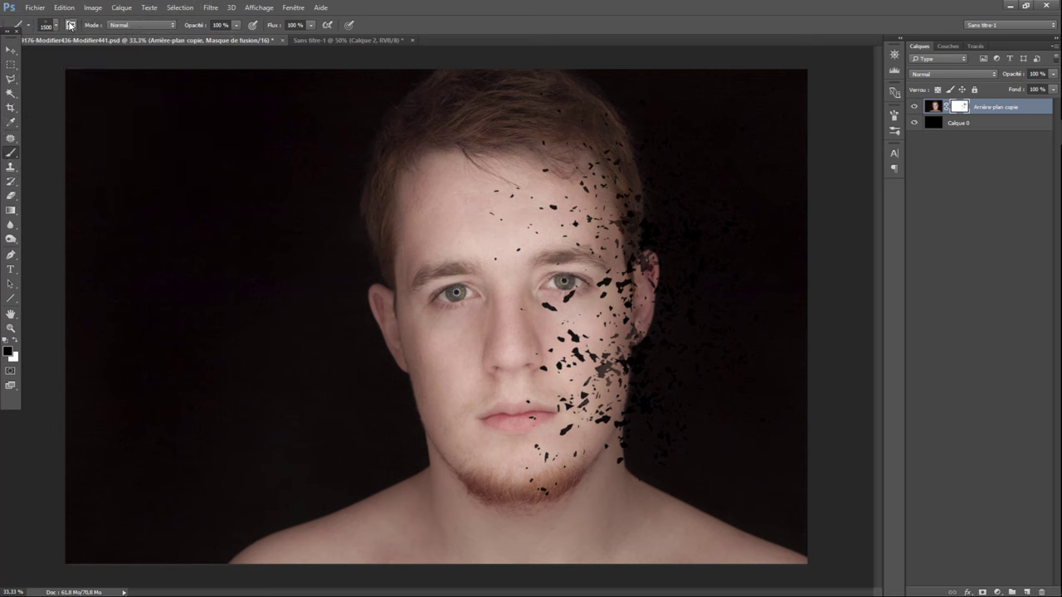
Step: At 800 px, scatter particles into the hair, forehead edge and right ear
click(56, 26)
click(131, 47)
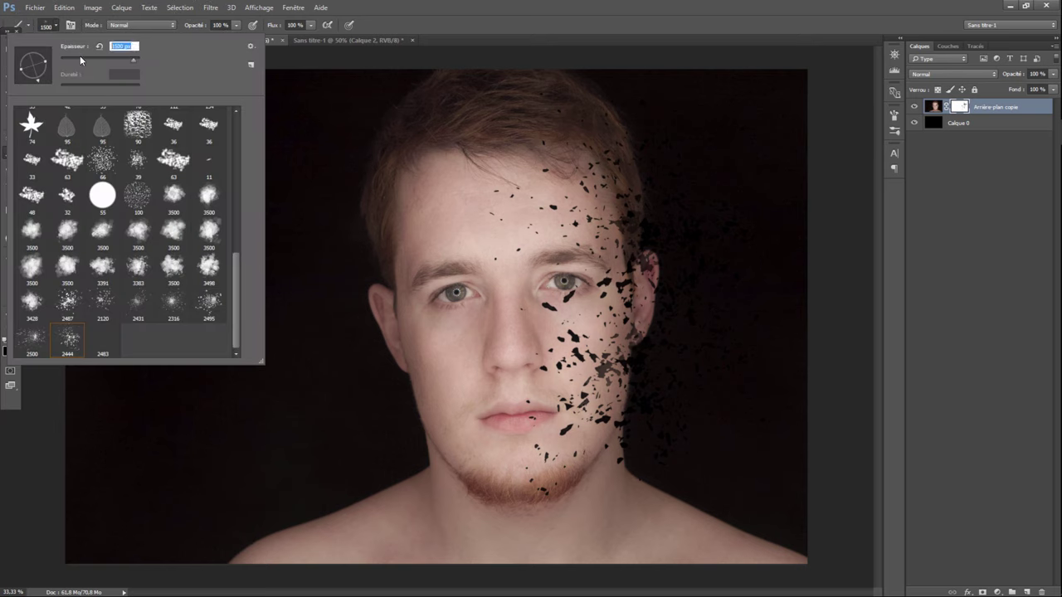
text(800)
key(Return)
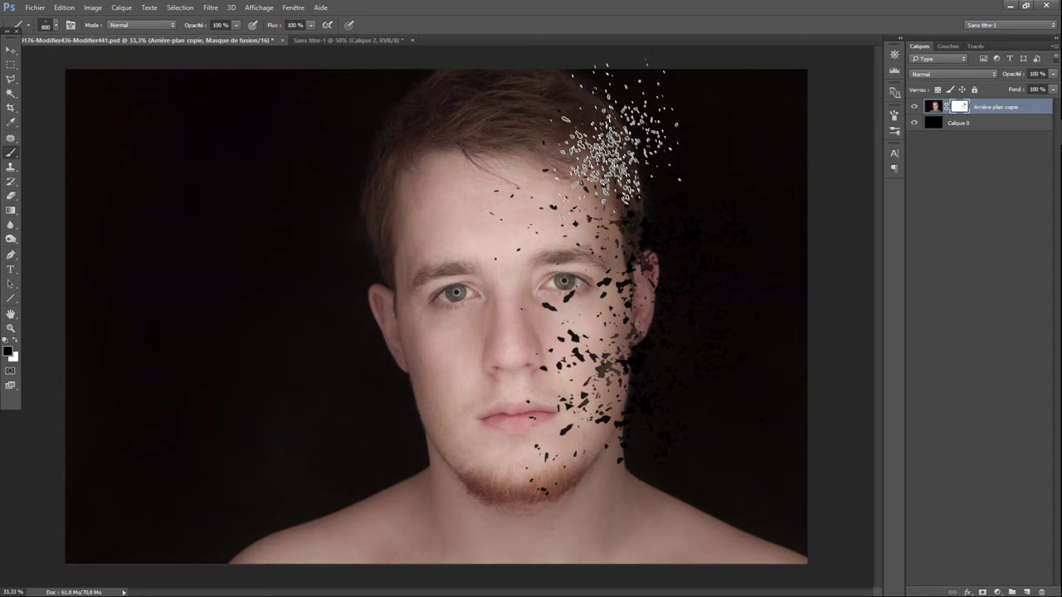
drag(656, 162, 602, 120)
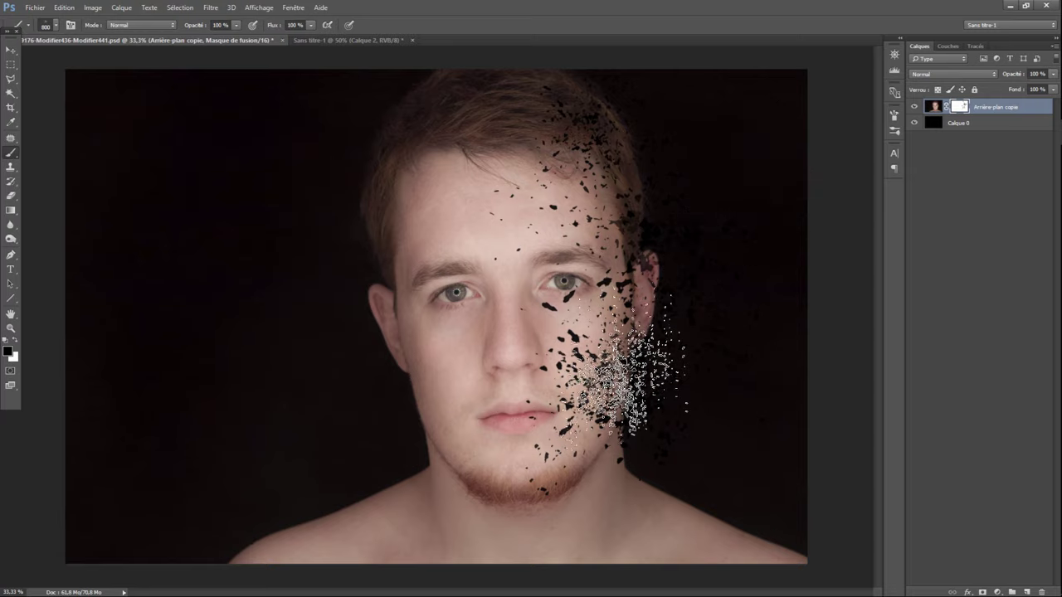
click(56, 25)
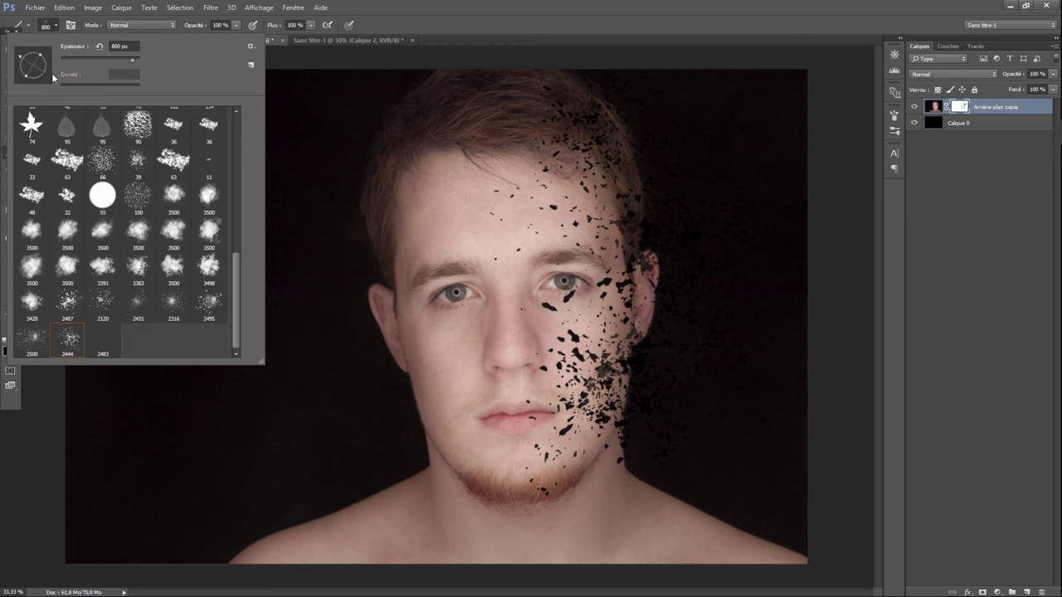
click(618, 278)
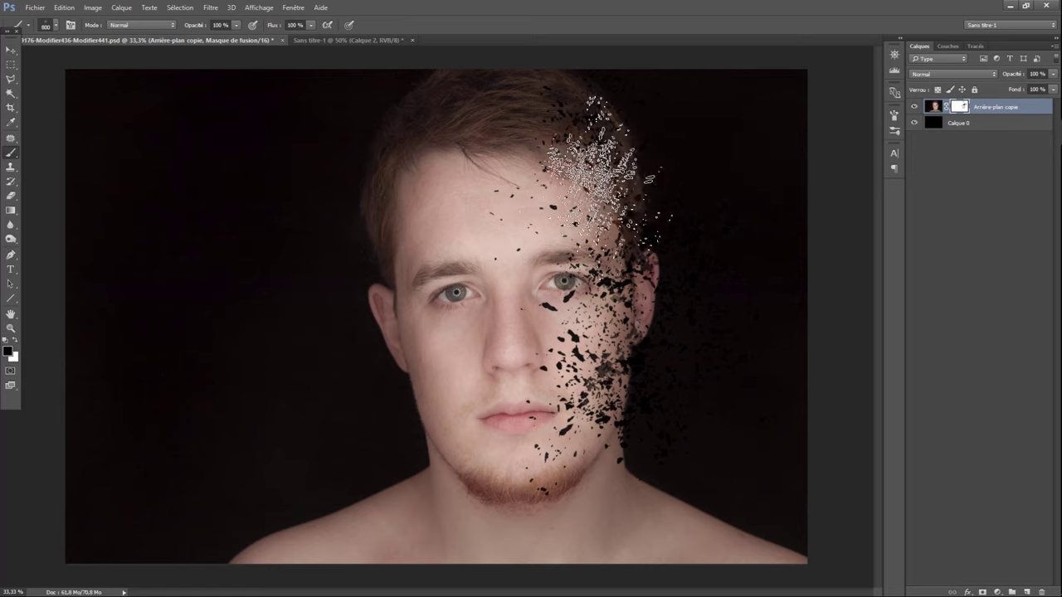
click(599, 180)
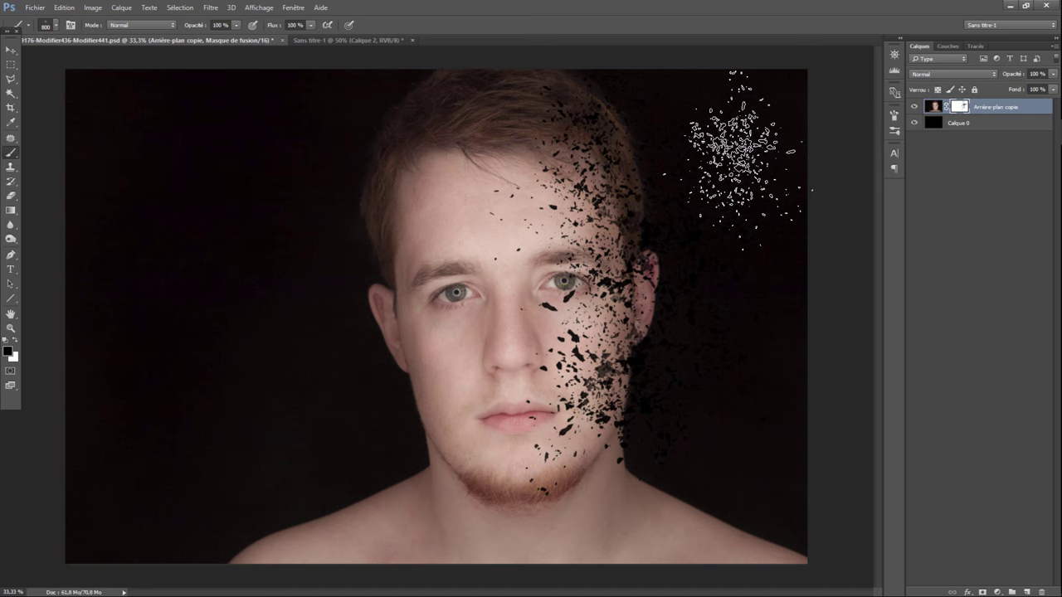
click(626, 270)
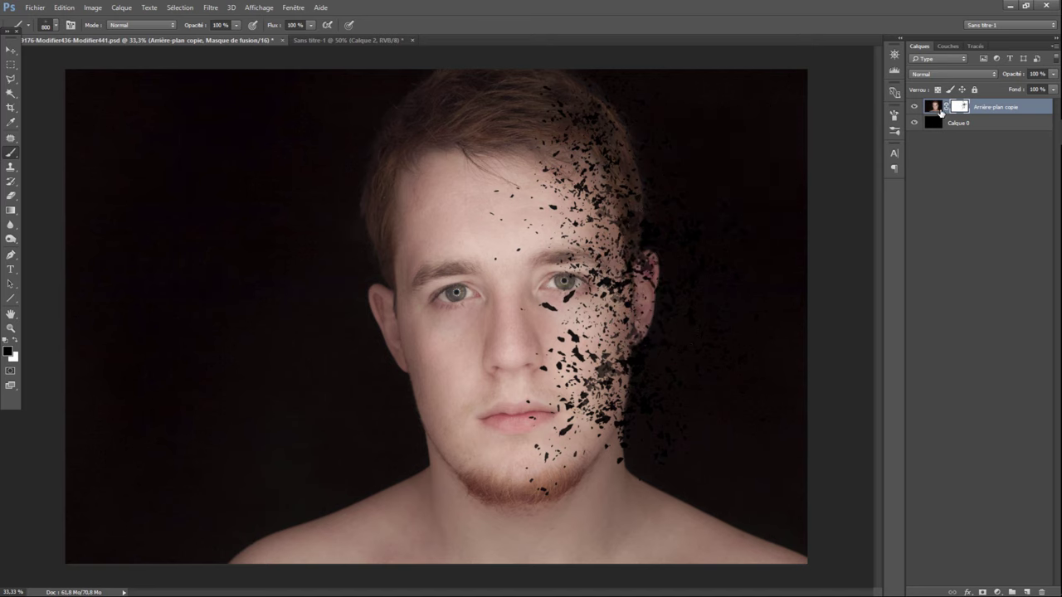
Step: Duplicate the portrait layer as Arrière-plan copie 2 and delete its mask
right_click(940, 112)
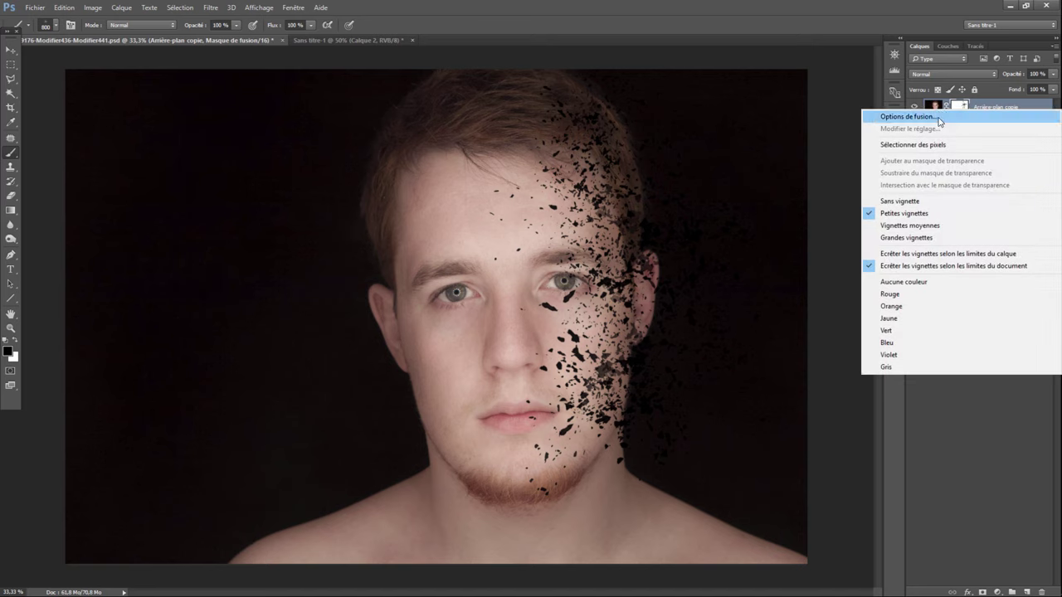
click(931, 419)
right_click(979, 106)
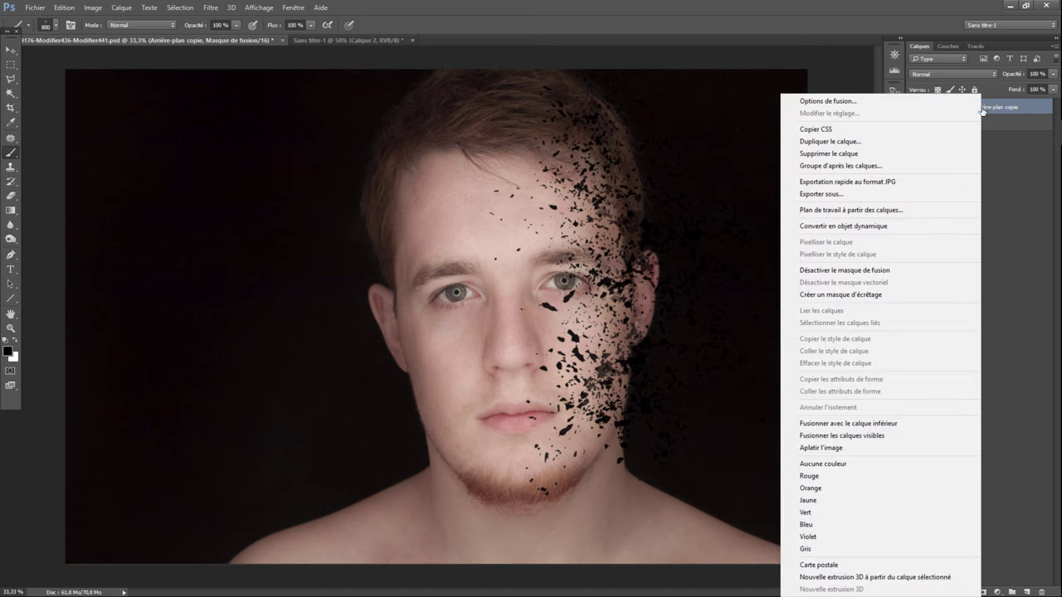
click(872, 140)
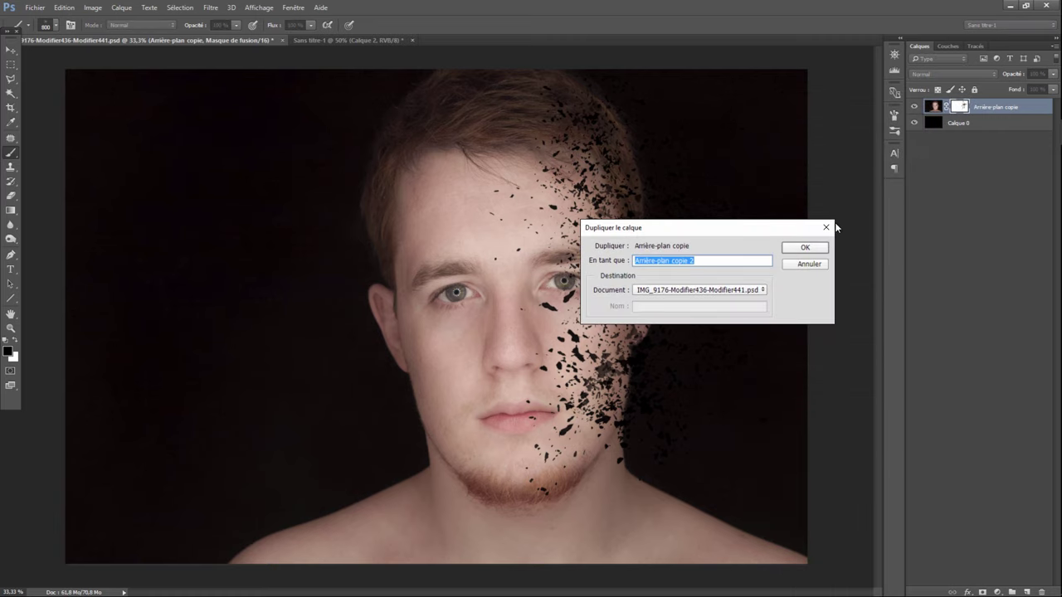
click(809, 248)
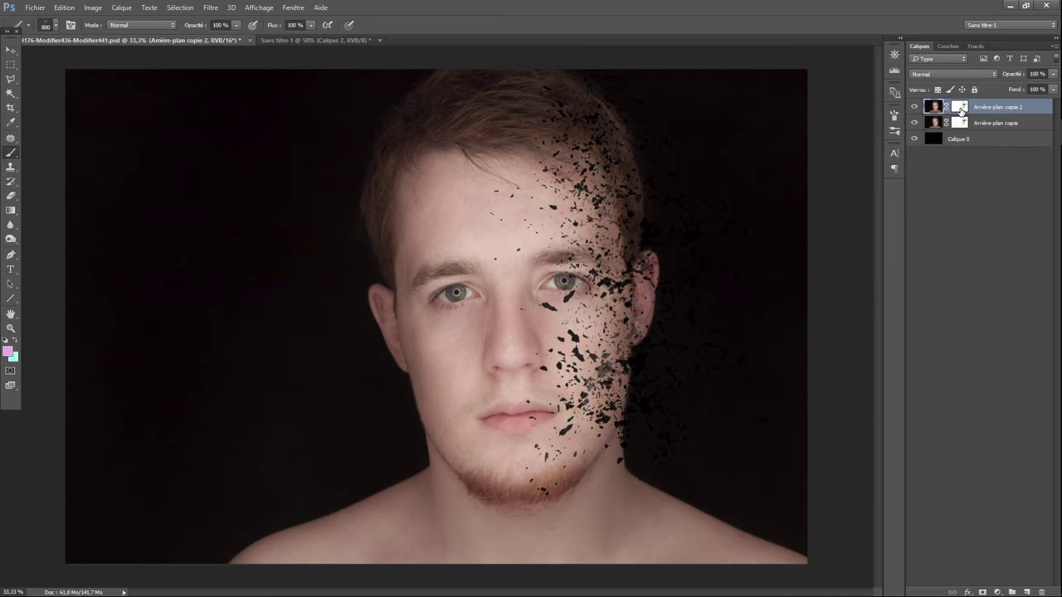
click(960, 110)
right_click(960, 110)
click(954, 135)
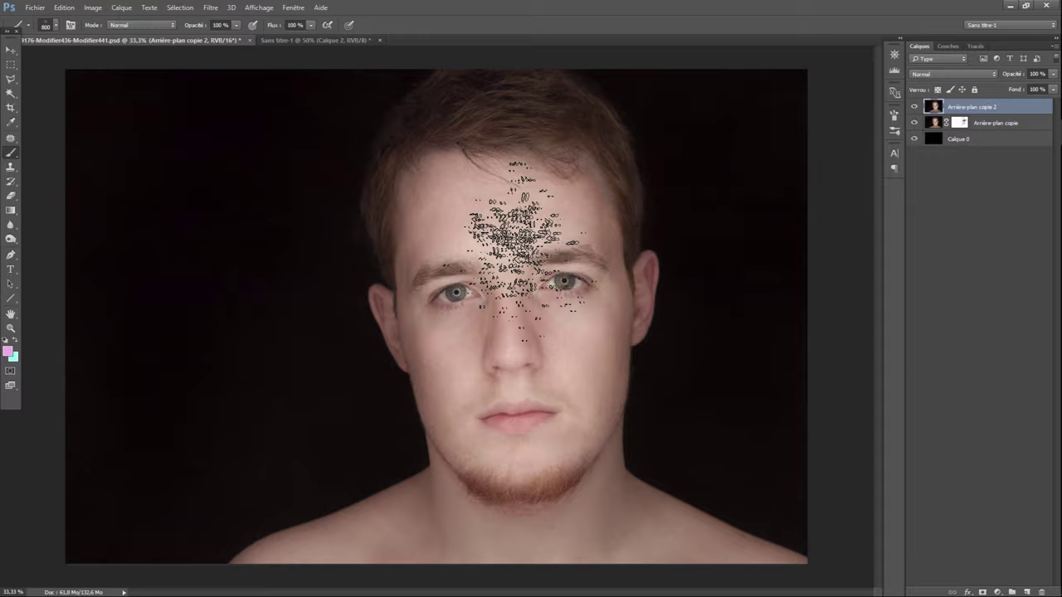
Step: Select the right half of the image with a rectangular marquee
click(16, 65)
drag(489, 67, 845, 574)
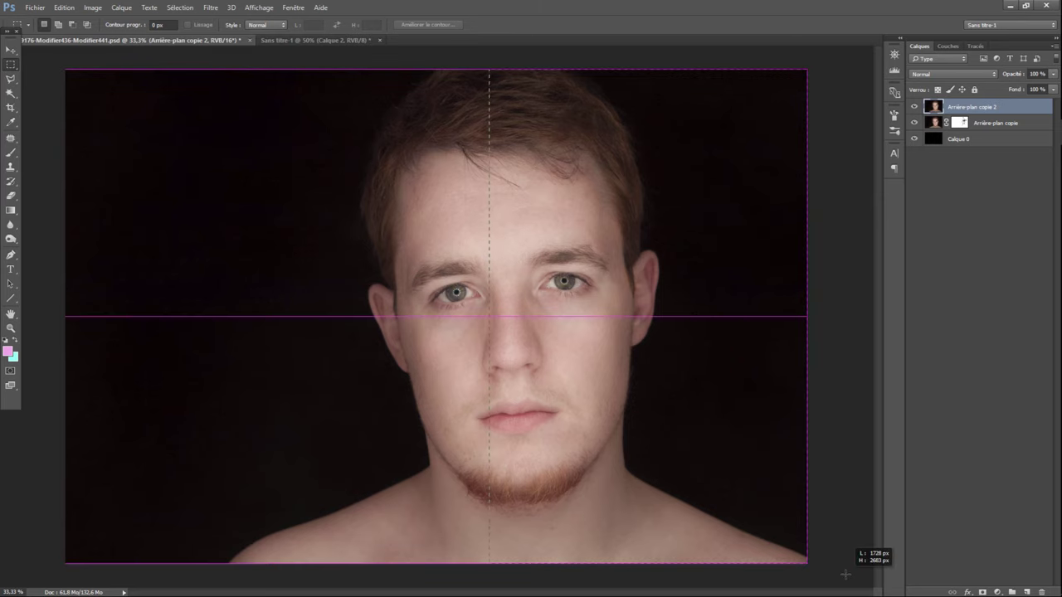
drag(845, 574, 845, 574)
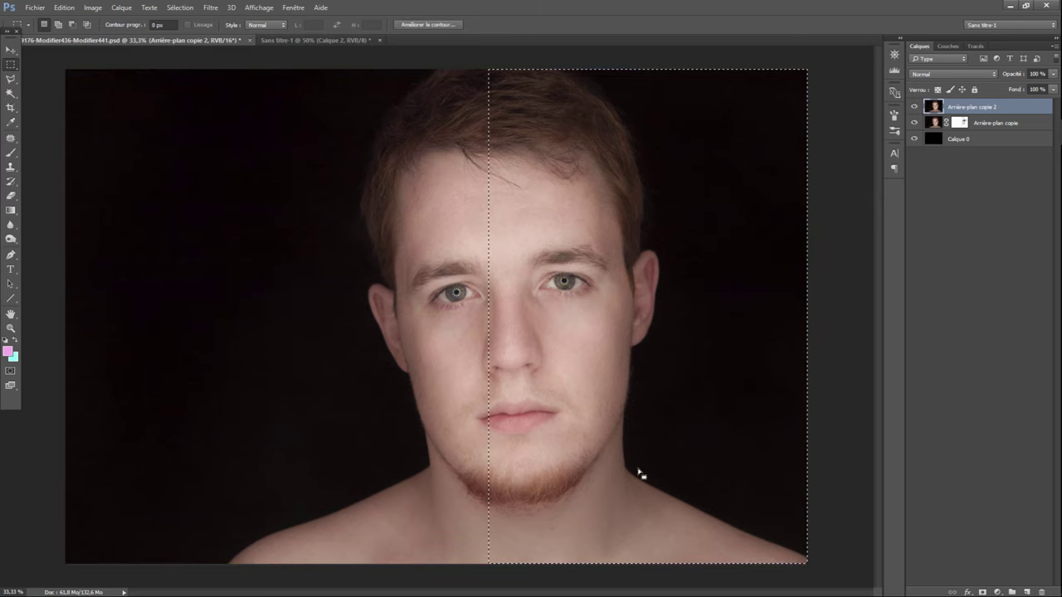
key(ctrl+minus)
key(ctrl+minus)
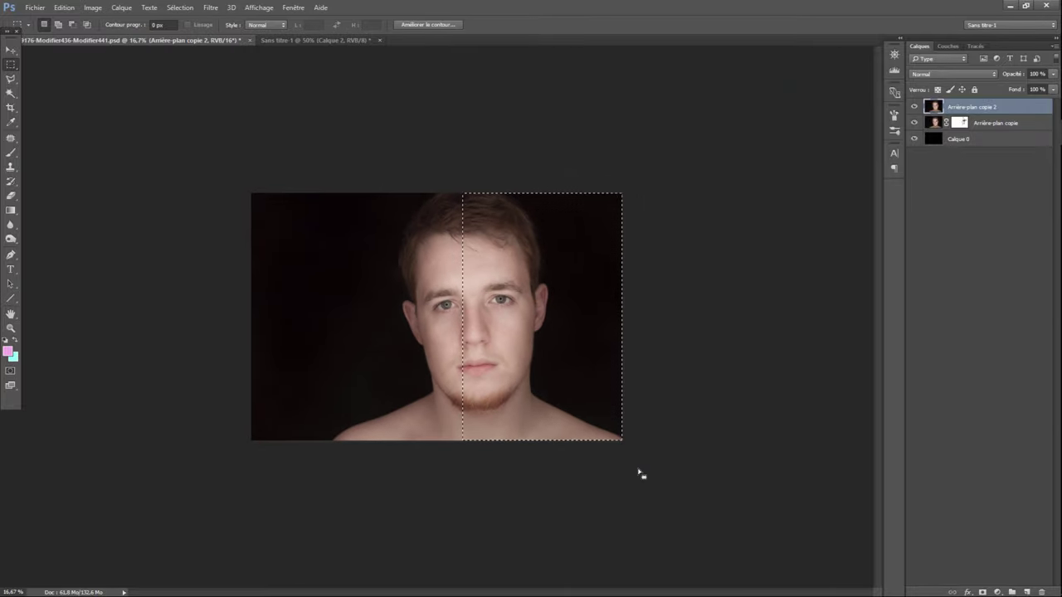
Step: Scale the selected right half to about 248% width
click(66, 8)
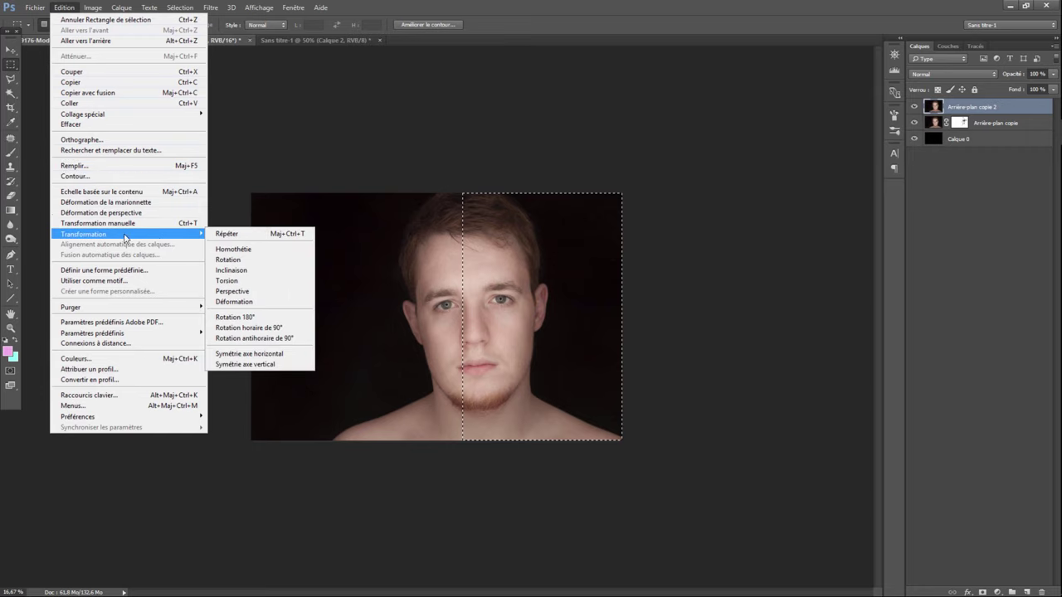
mouse_move(84, 234)
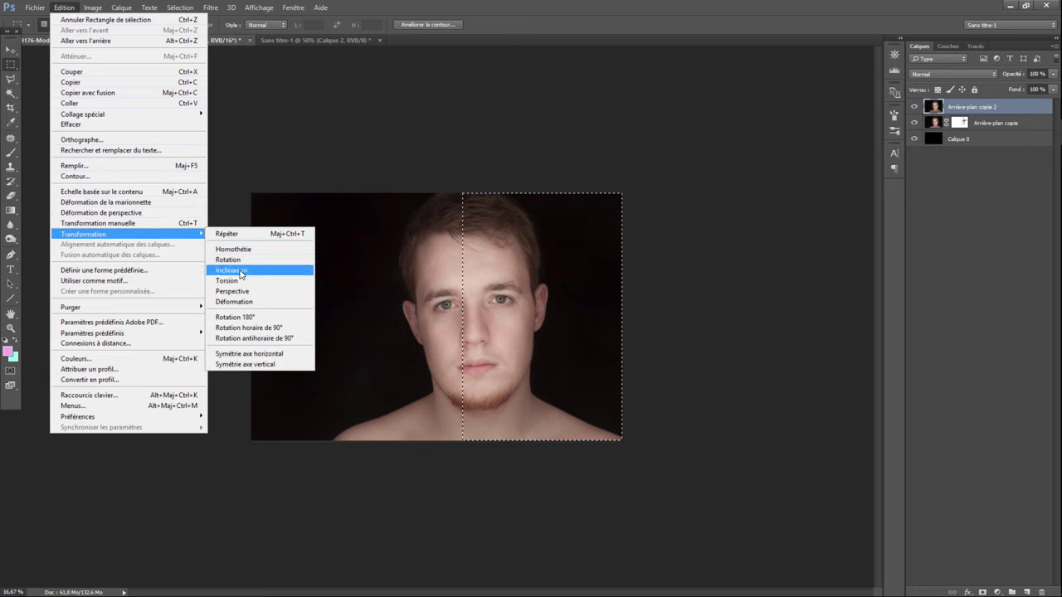
click(239, 250)
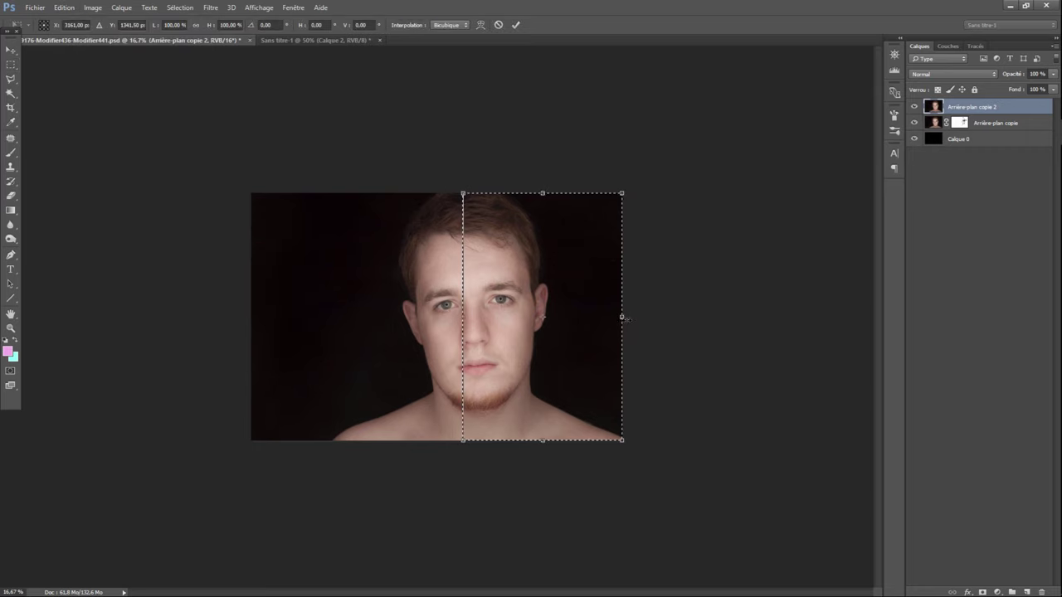
drag(623, 317, 858, 315)
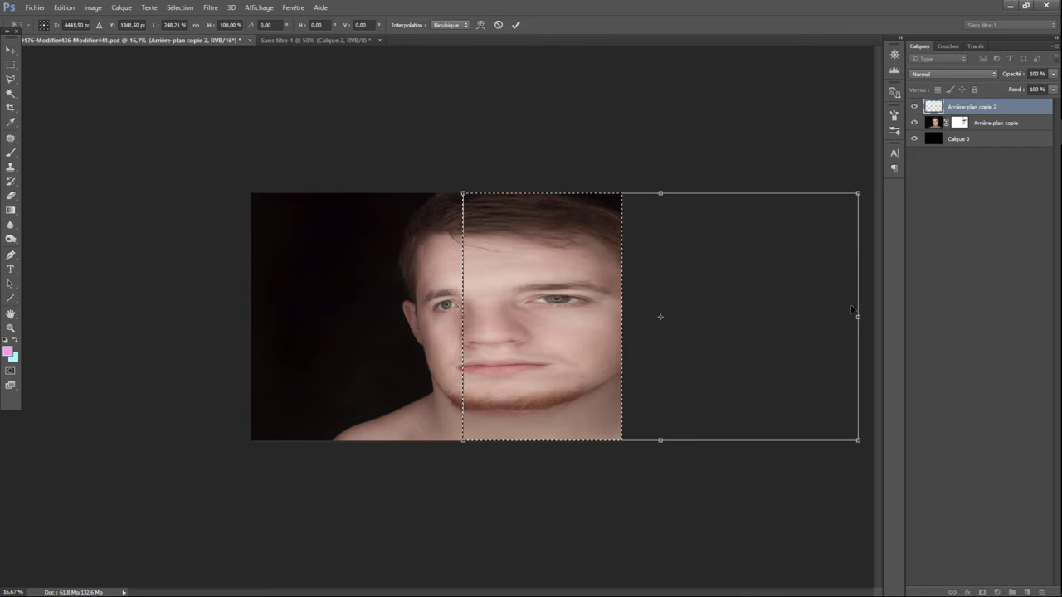
Step: Warp the stretched half, bending the top upward, raising the forehead and pulling the mouth down
click(64, 8)
mouse_move(83, 234)
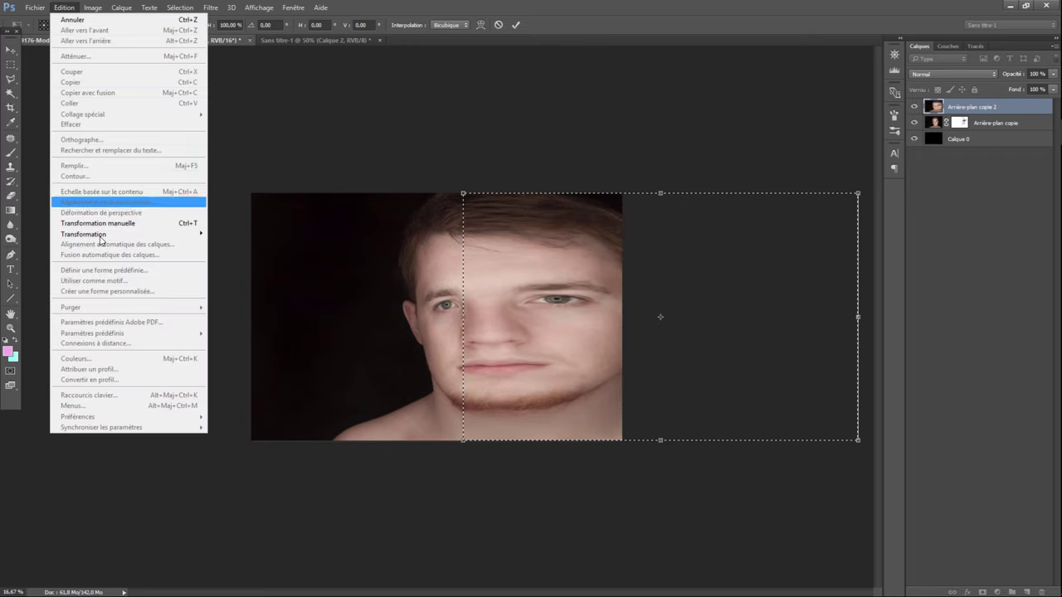
click(234, 302)
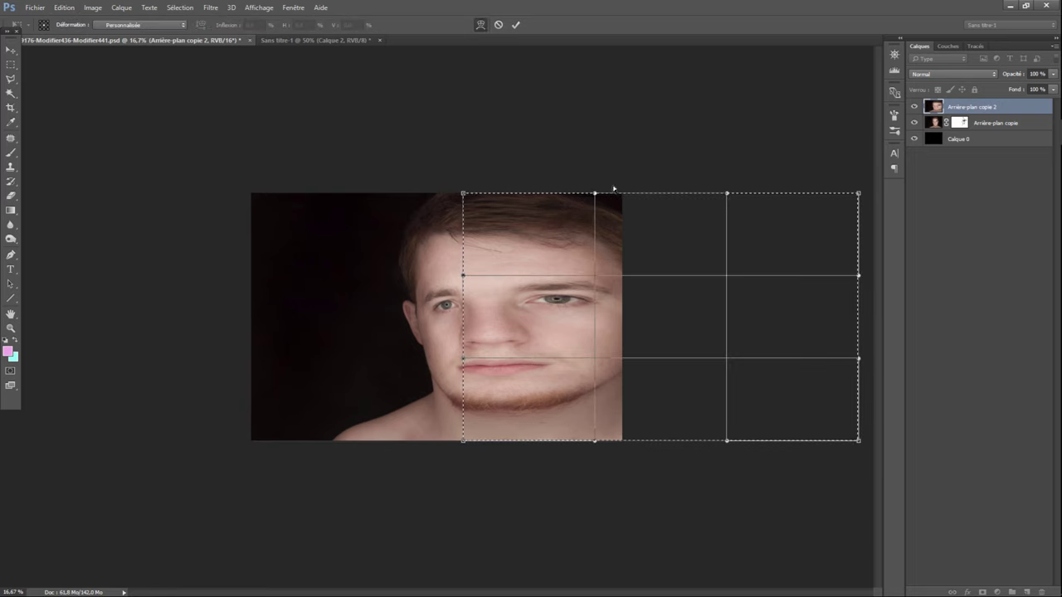
drag(595, 195, 637, 127)
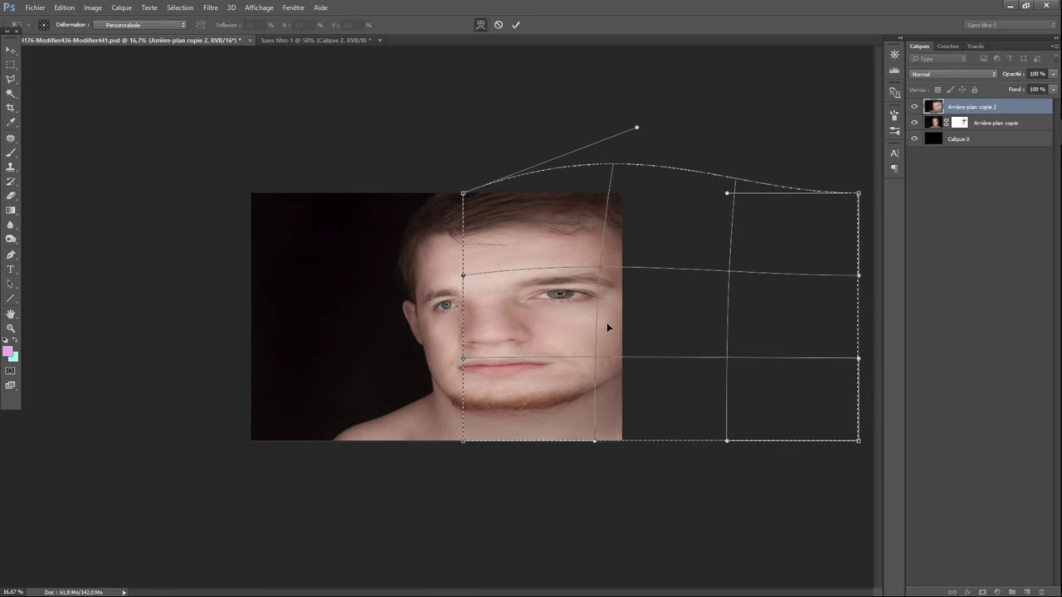
drag(596, 277, 592, 274)
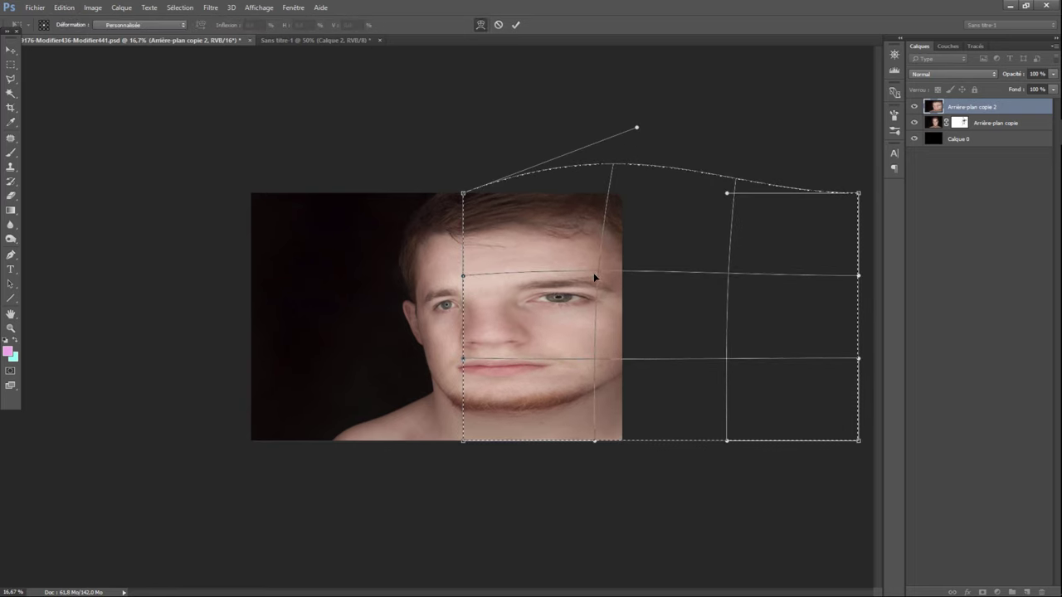
drag(593, 363, 588, 375)
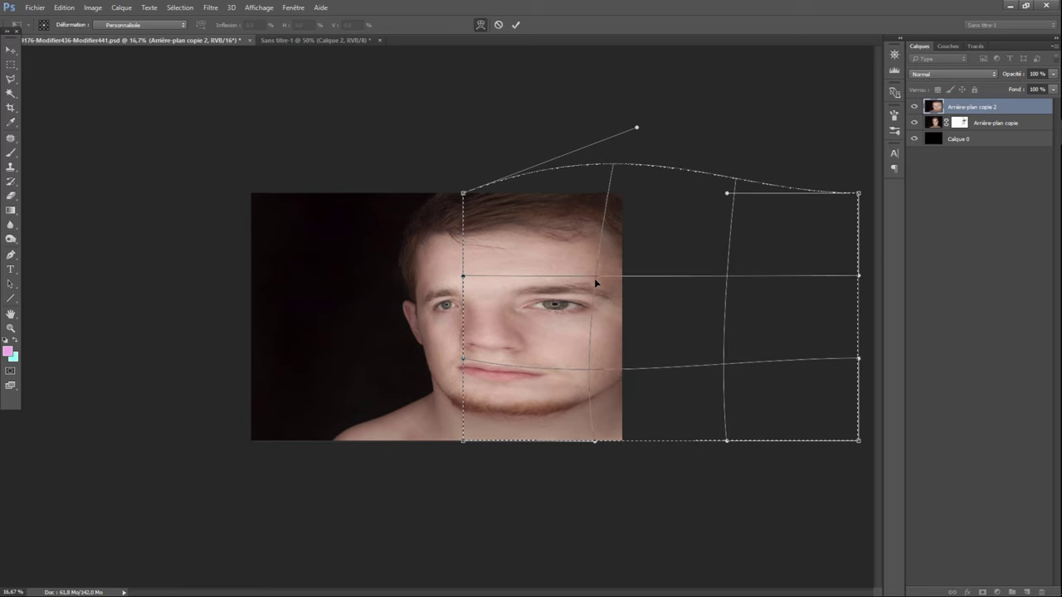
drag(595, 283, 597, 259)
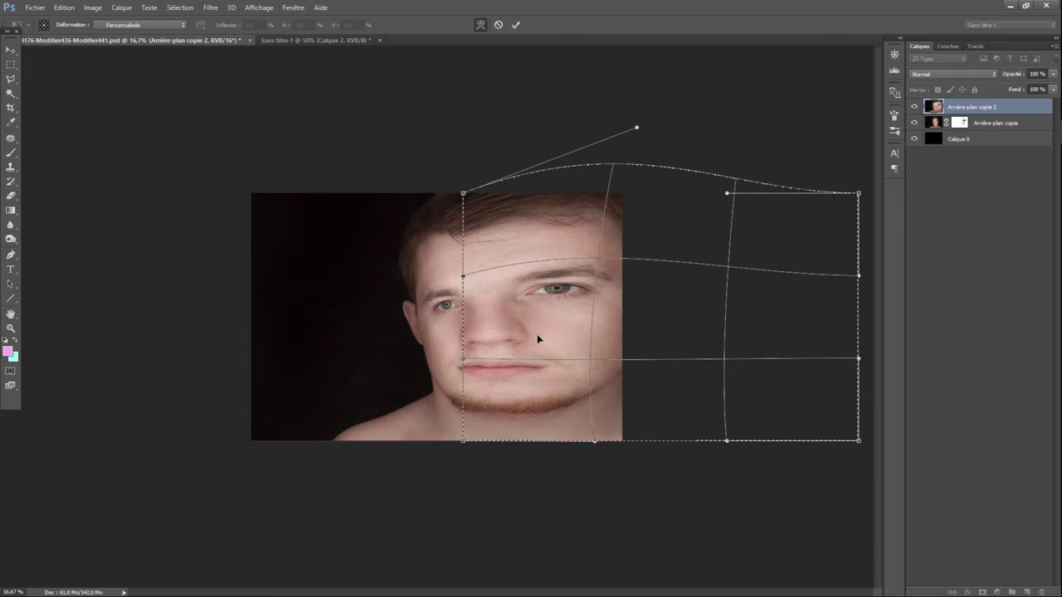
key(Return)
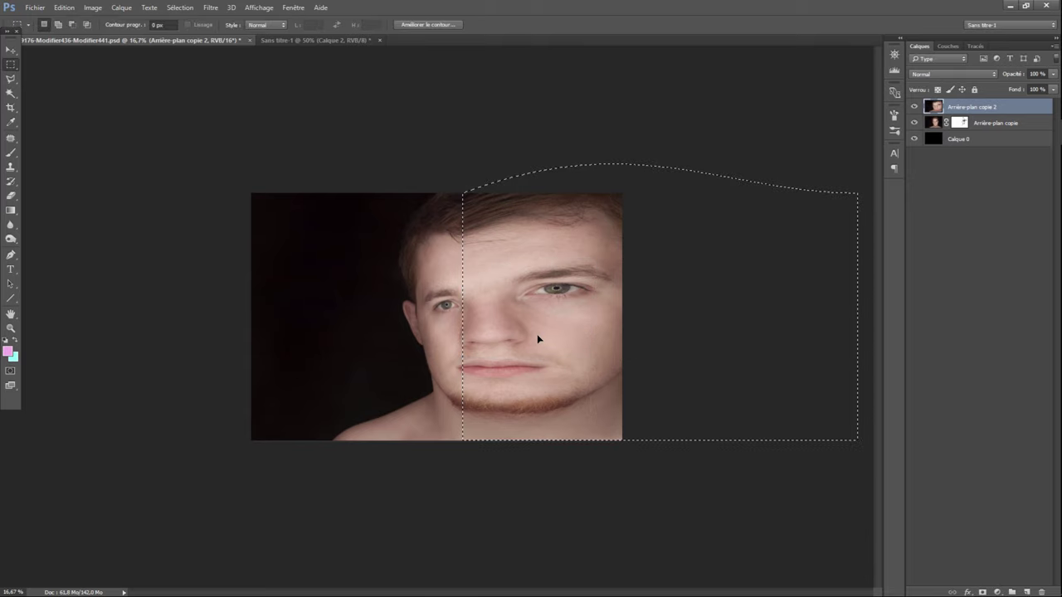
Step: Patch the stretched right eye and mouth with nearby skin using the Patch tool
key(ctrl+d)
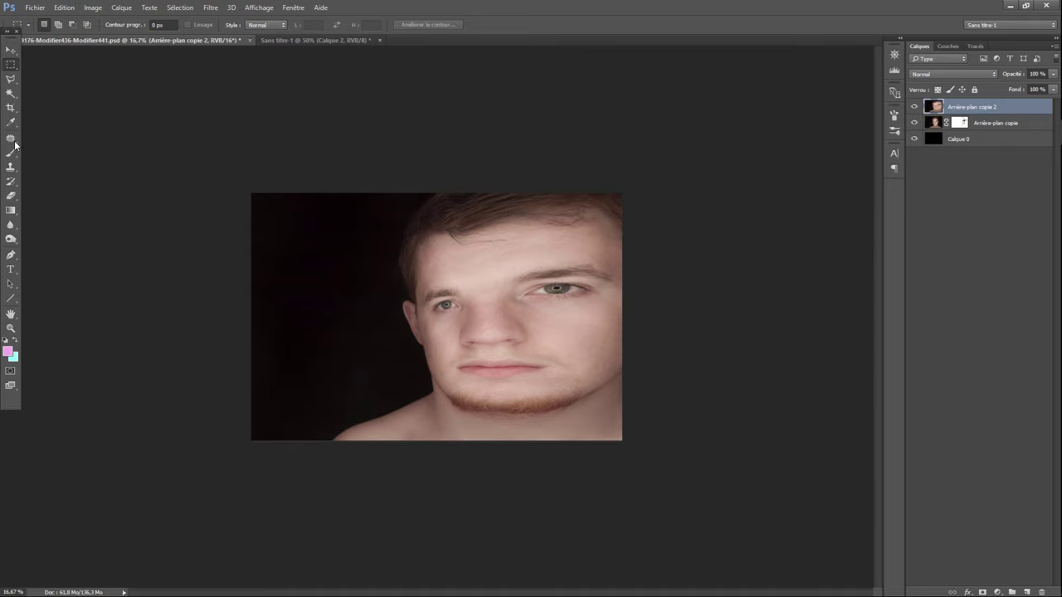
click(11, 138)
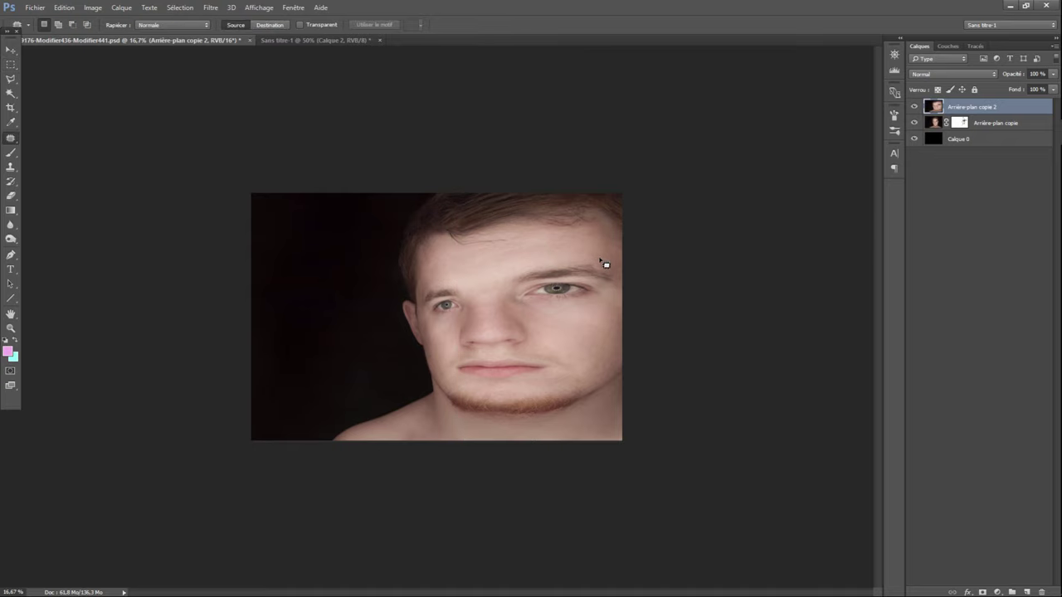
drag(594, 293, 576, 338)
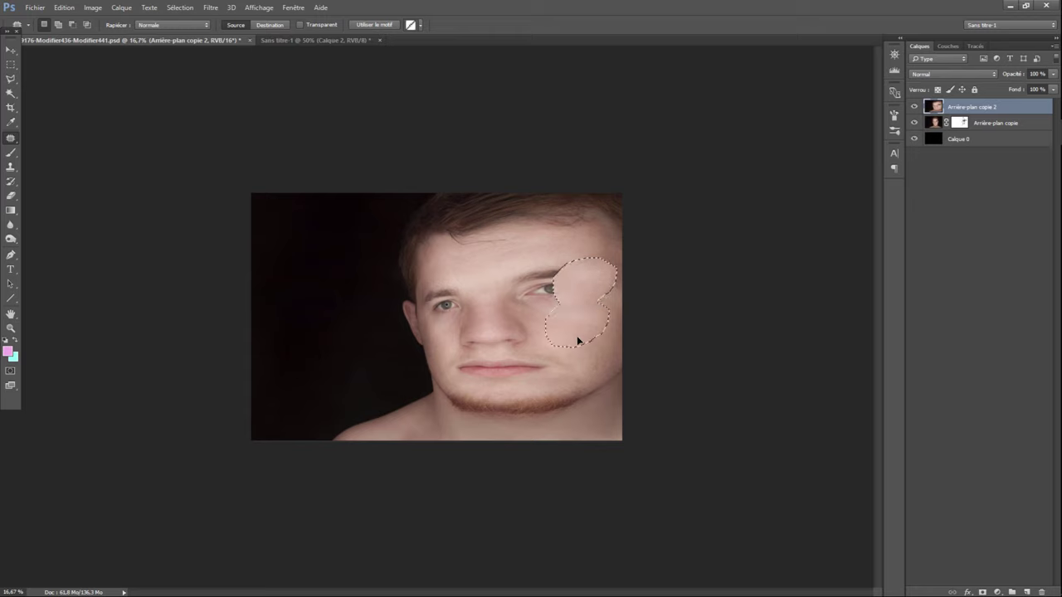
mouse_move(554, 258)
mouse_down()
mouse_move(536, 326)
mouse_move(506, 292)
mouse_move(581, 339)
mouse_move(571, 358)
mouse_move(553, 341)
mouse_move(596, 349)
mouse_up()
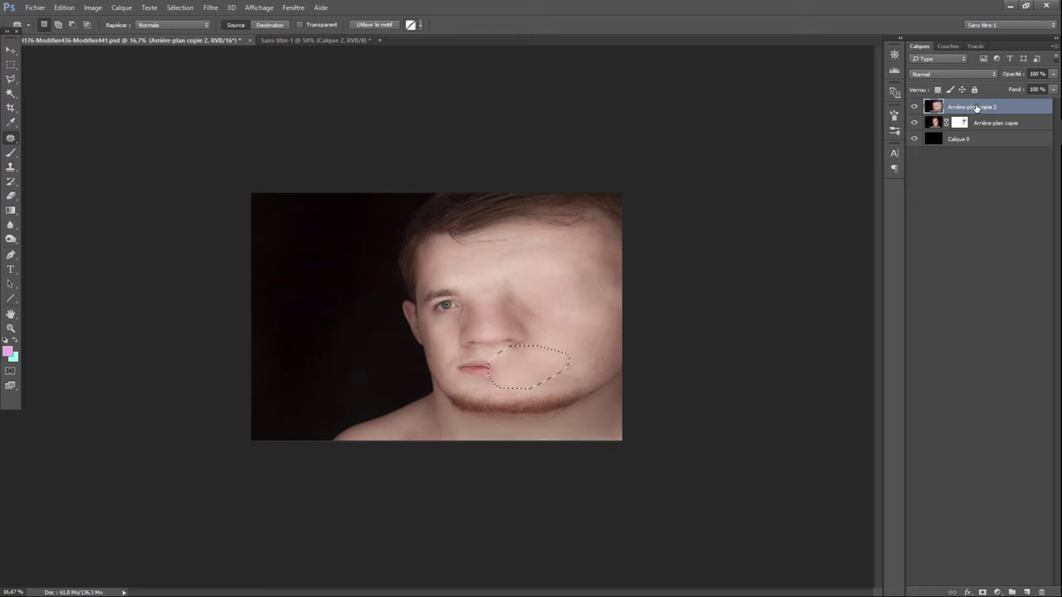
Step: Give the Arrière-plan copie 2 layer a white layer mask
click(981, 590)
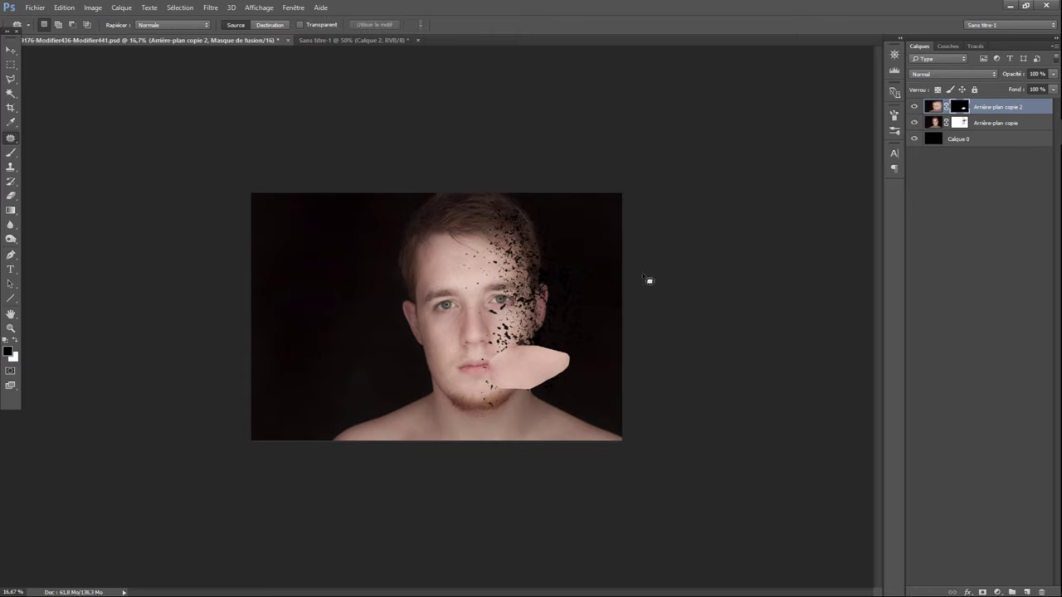
click(64, 7)
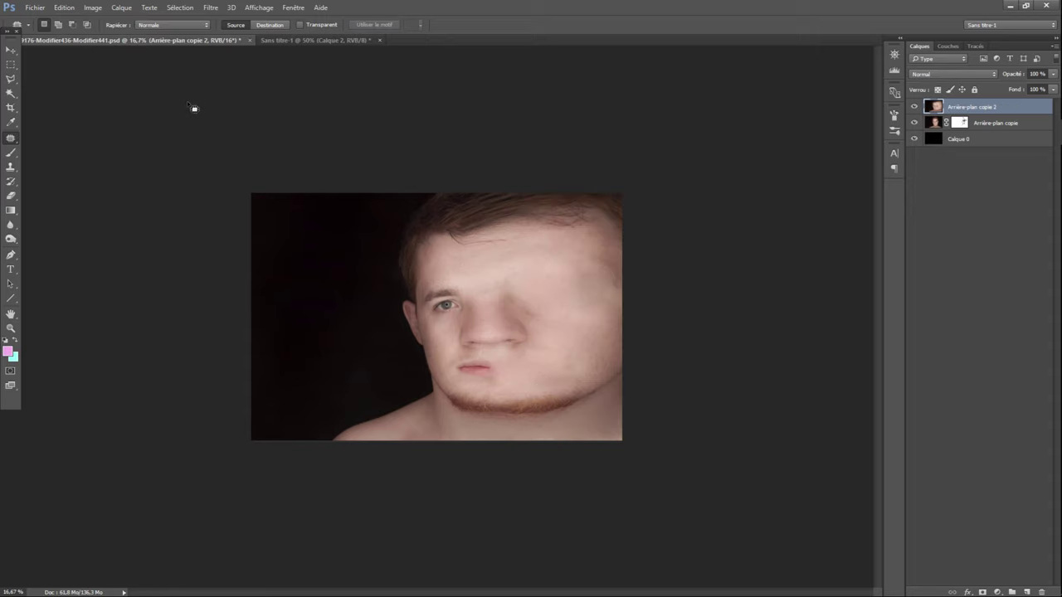
click(981, 590)
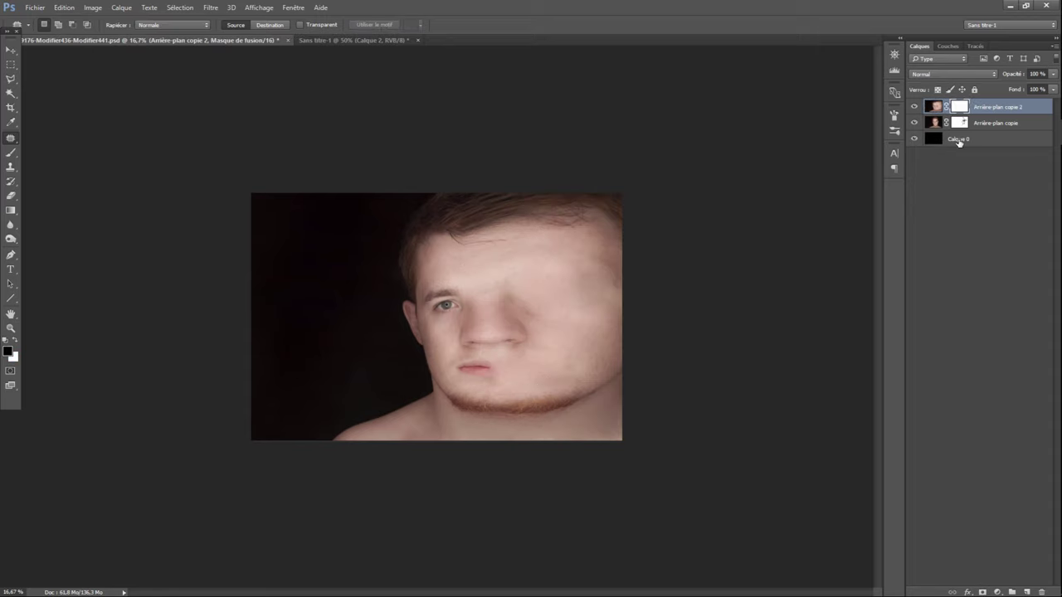
Step: Fill the layer mask with black and make white the foreground colour
click(64, 7)
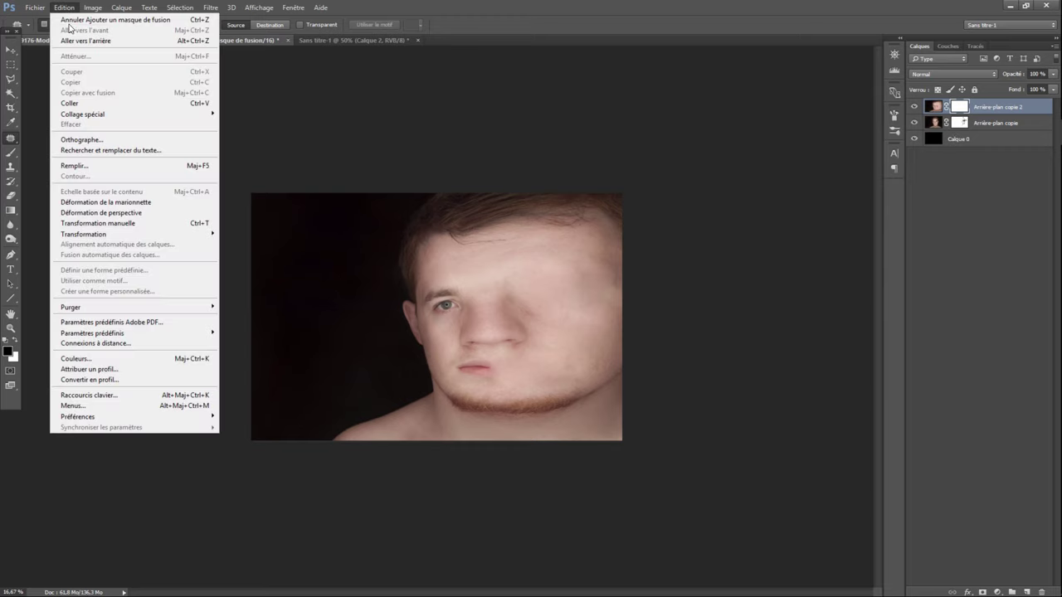
click(87, 167)
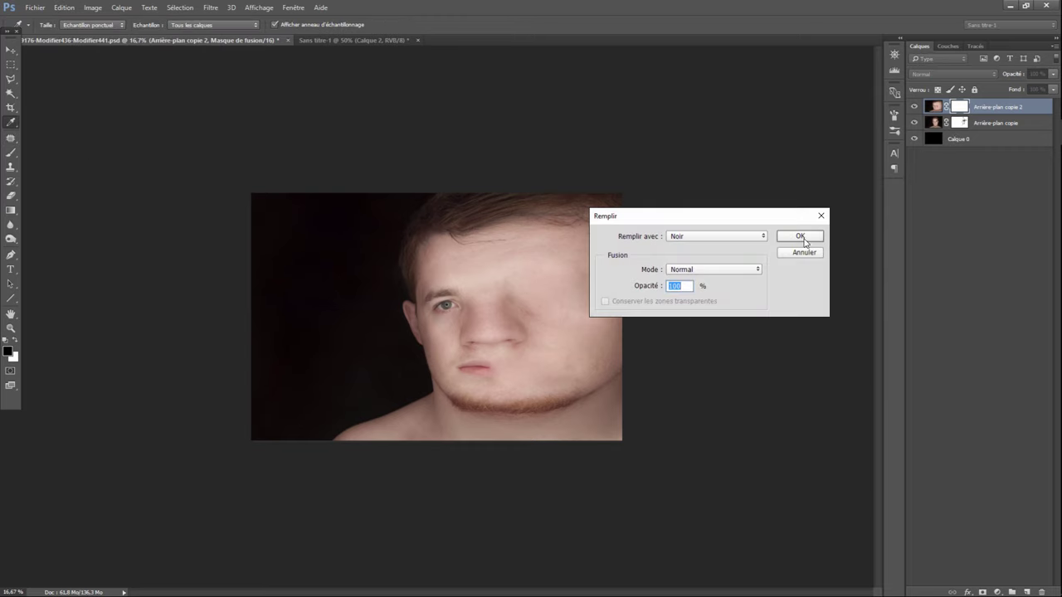
click(800, 236)
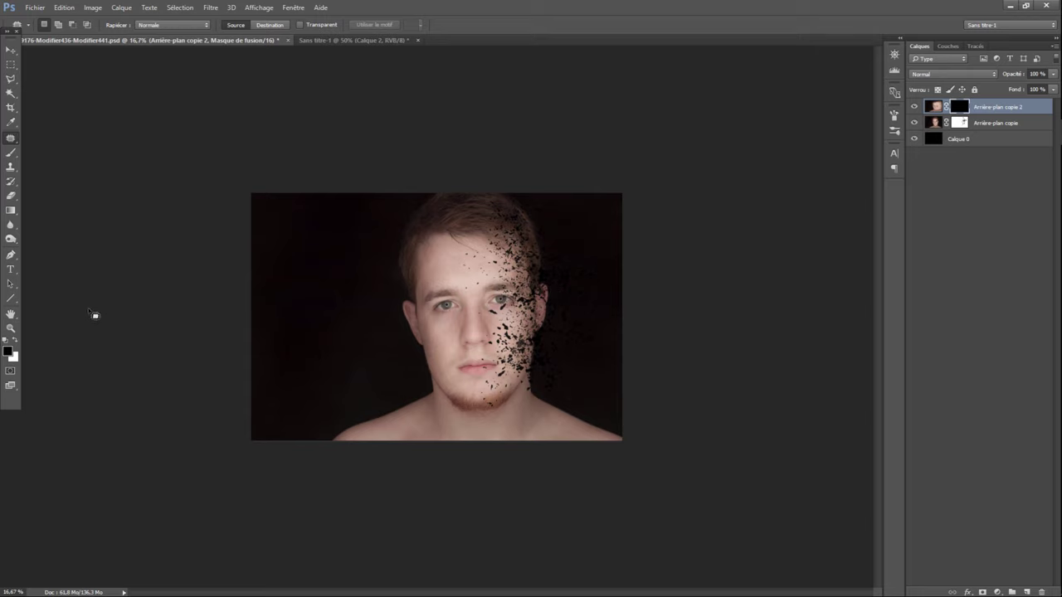
click(13, 341)
Step: Paint skin fragments right of the face with a 1600 px brush on the mask
click(12, 154)
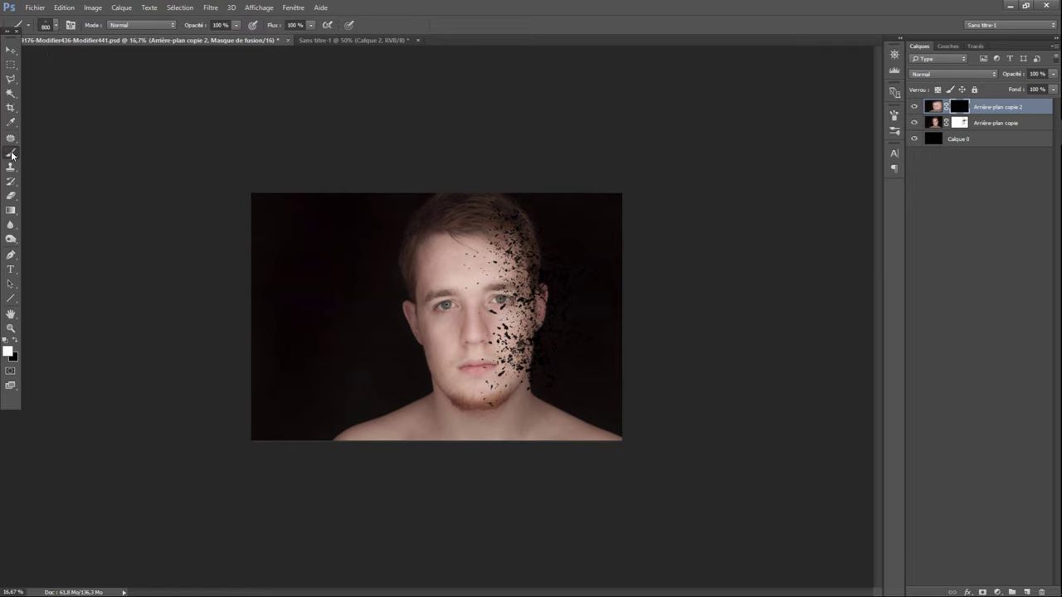
click(56, 28)
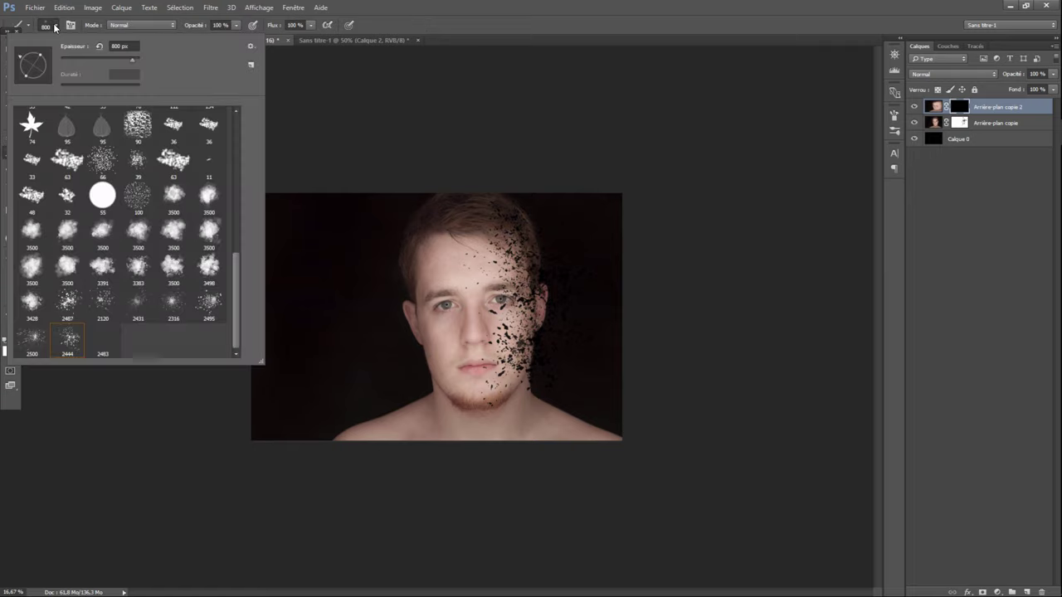
click(120, 46)
text(1600)
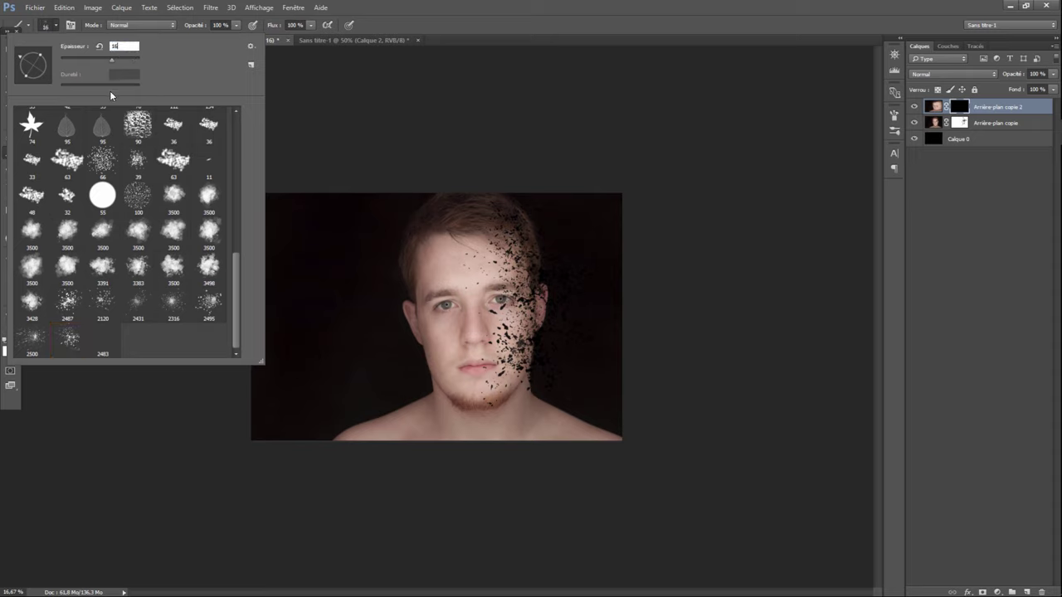
key(Return)
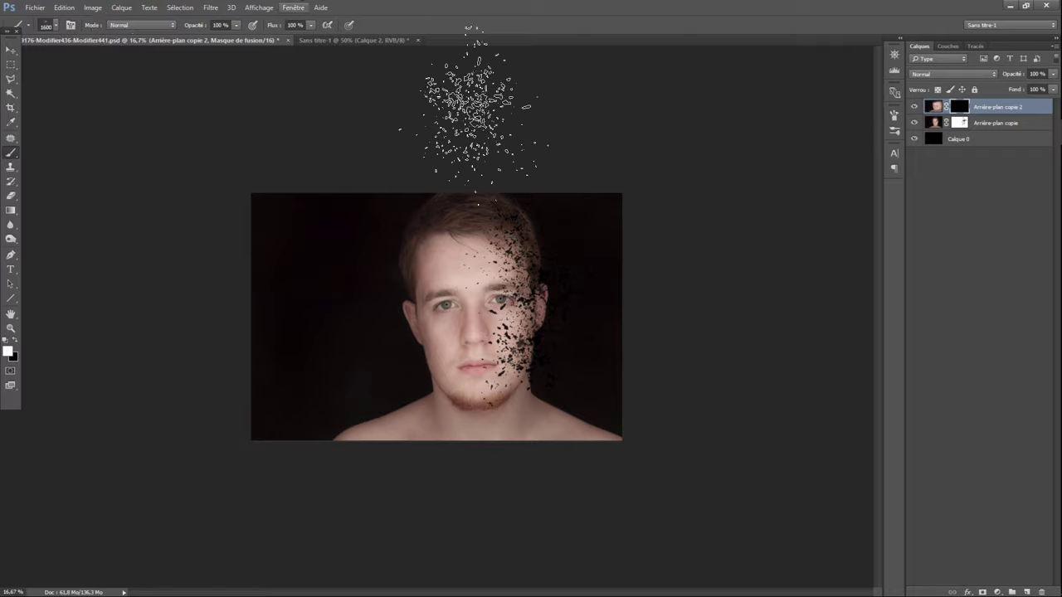
click(554, 257)
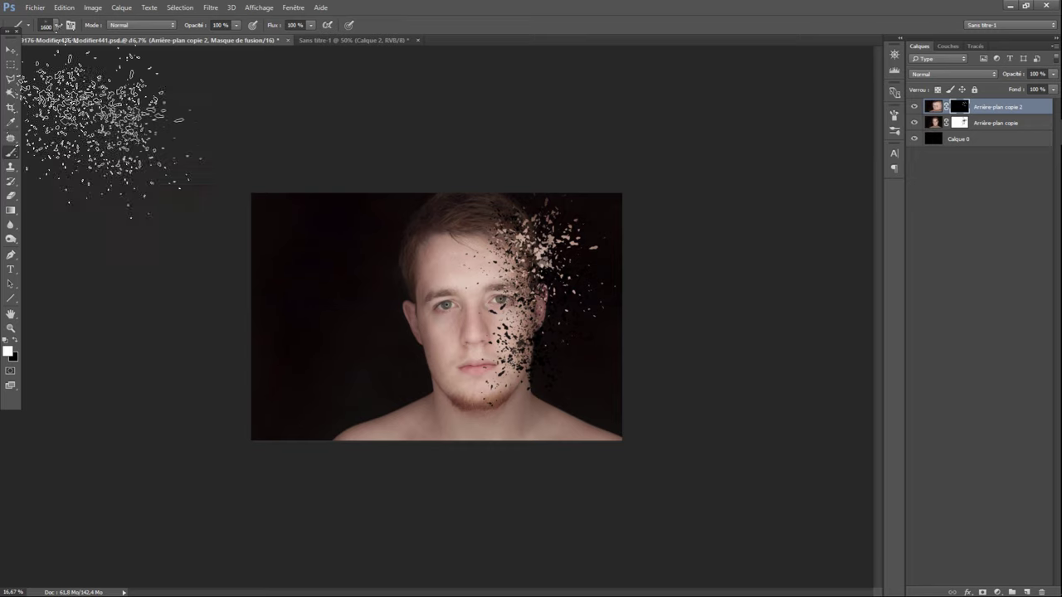
Step: Rotate the brush angle, keep painting fragments, and zoom the view to 33.3%
click(59, 29)
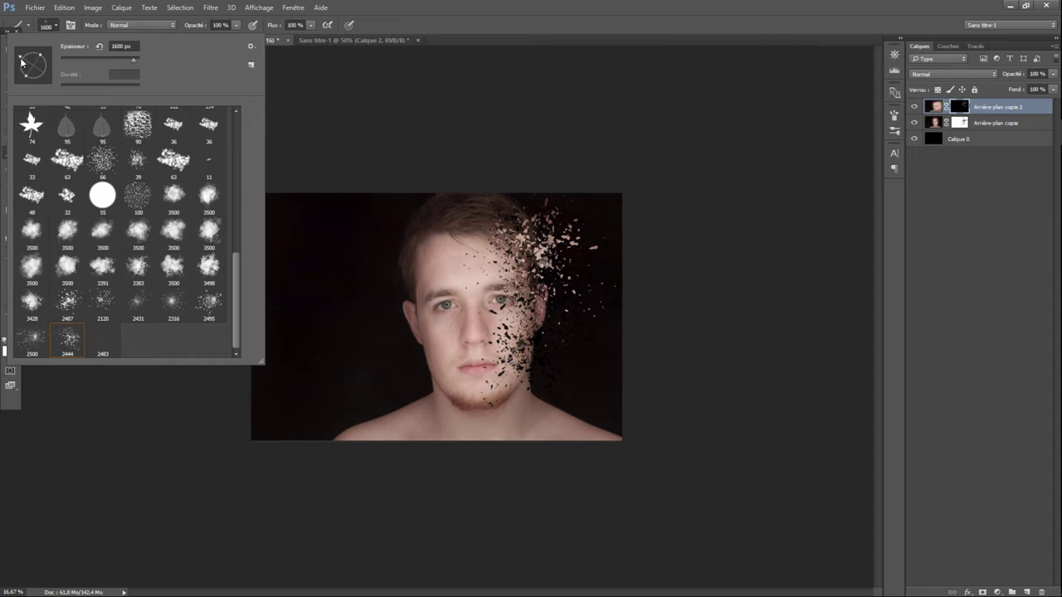
drag(28, 67, 43, 58)
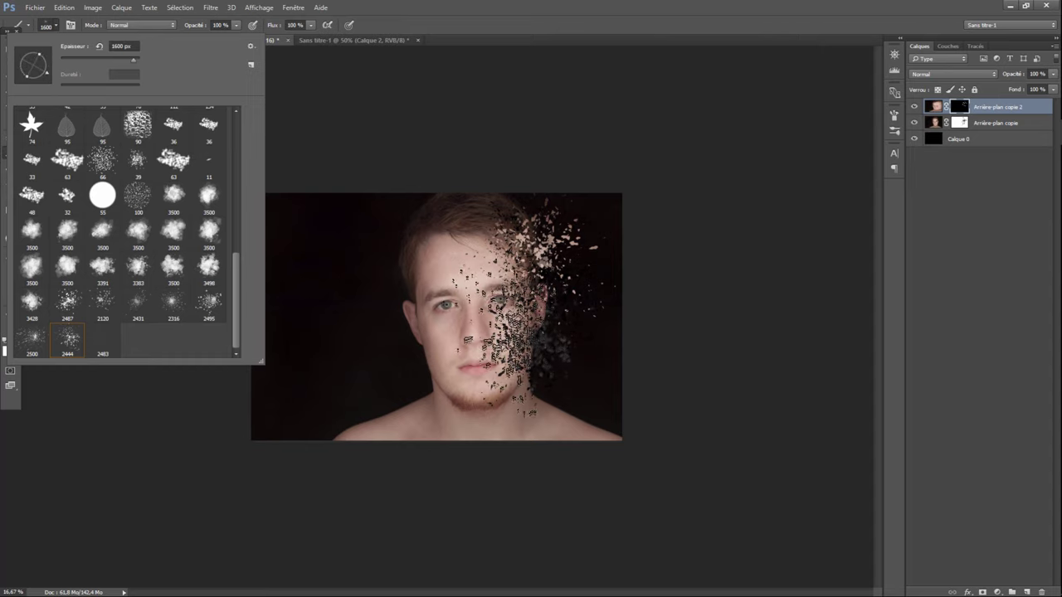
click(559, 322)
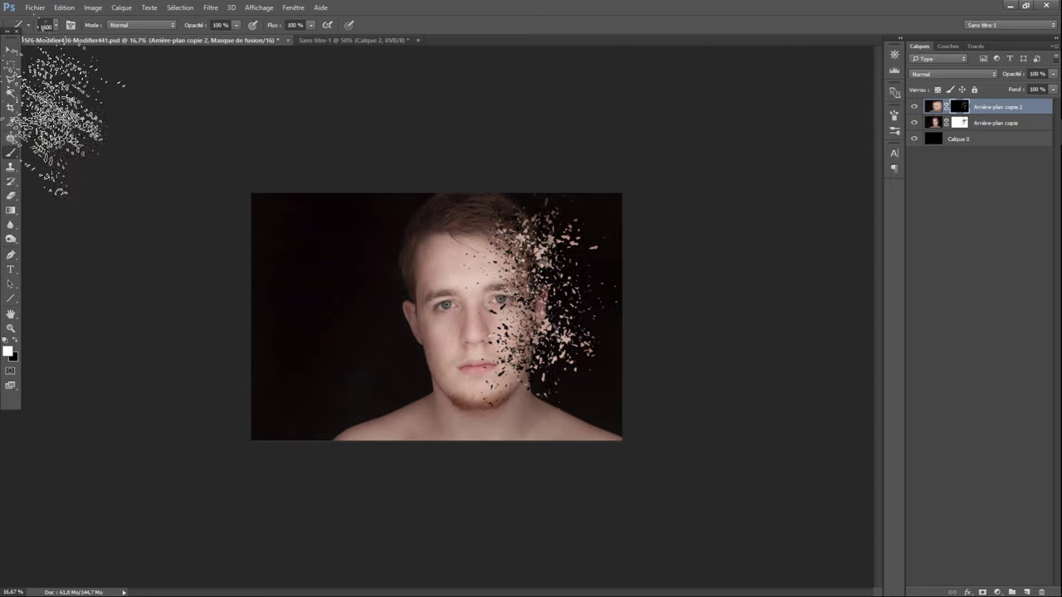
click(56, 27)
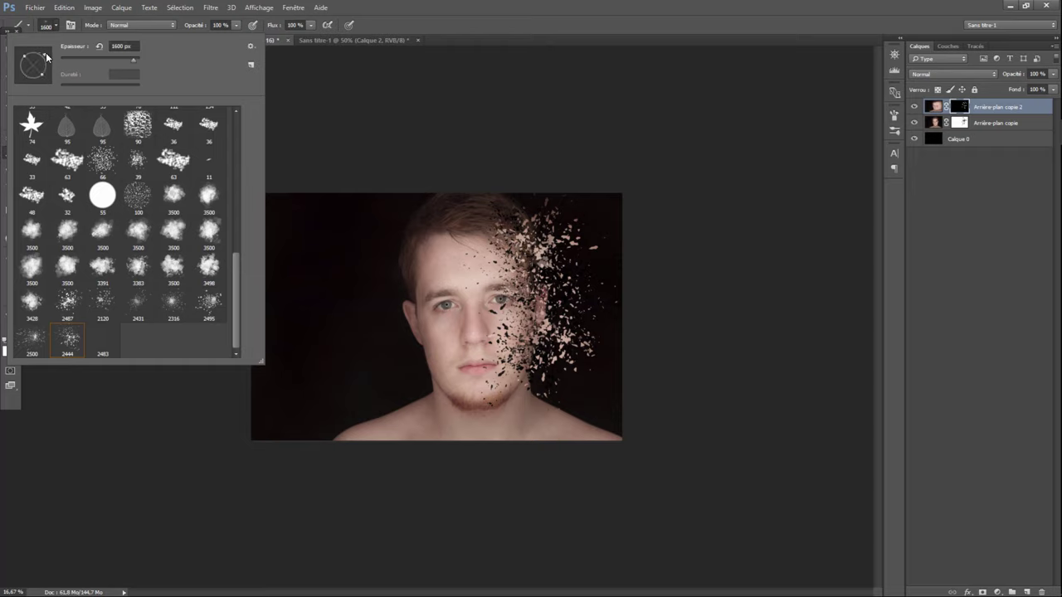
click(581, 282)
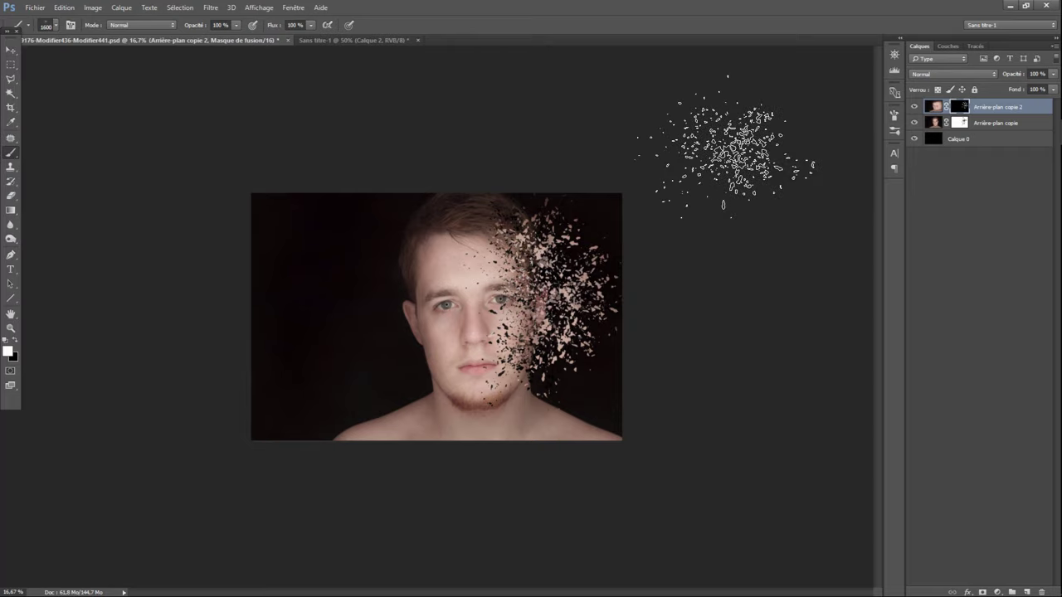
key(ctrl+plus)
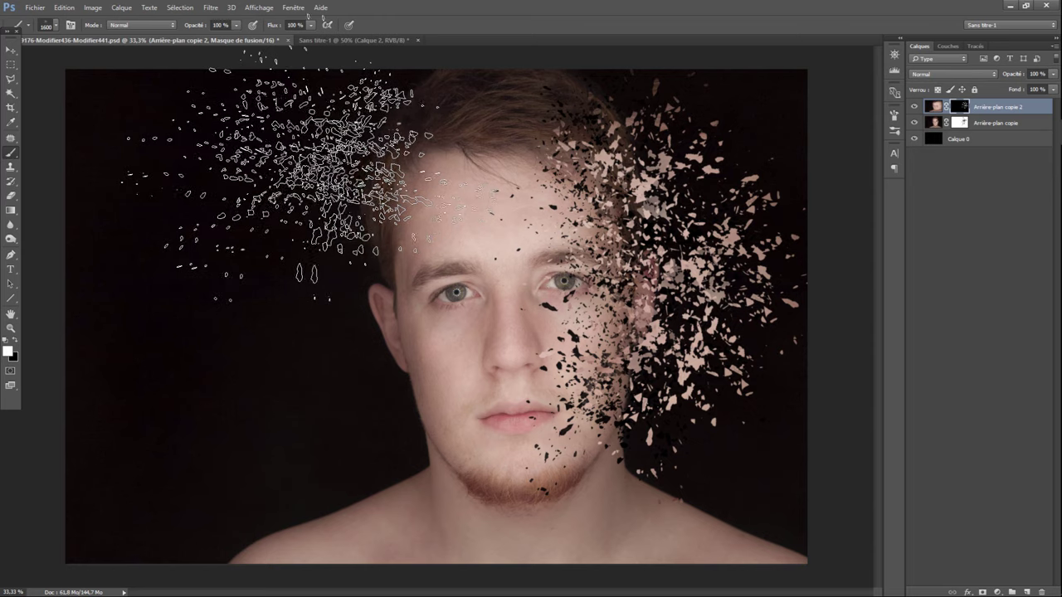
Step: Delete both Arrière-plan copie layers, leaving only the black Calque 0
click(944, 140)
click(968, 108)
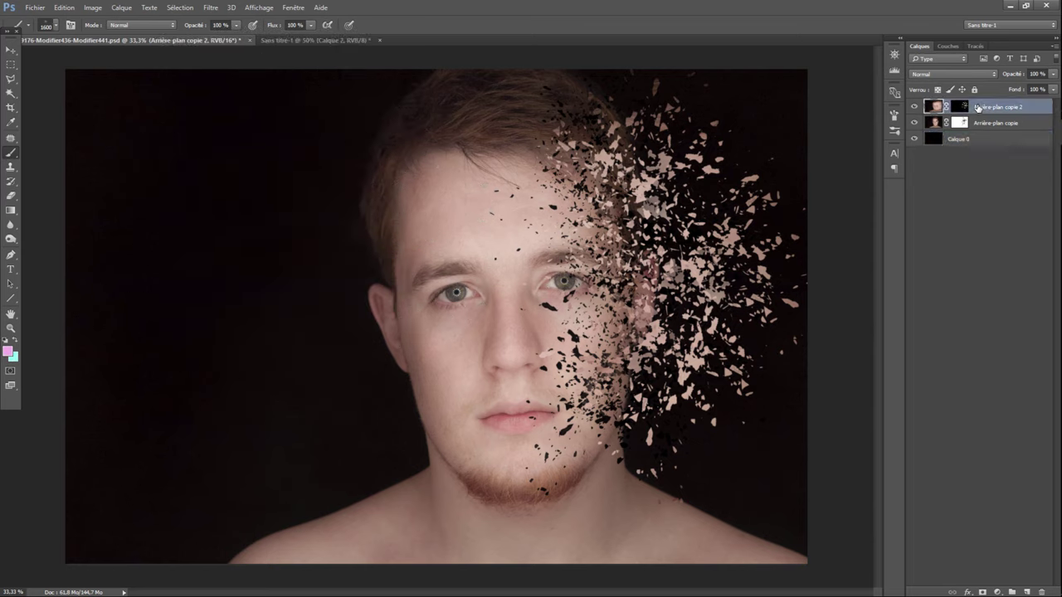
key(Delete)
key(Delete)
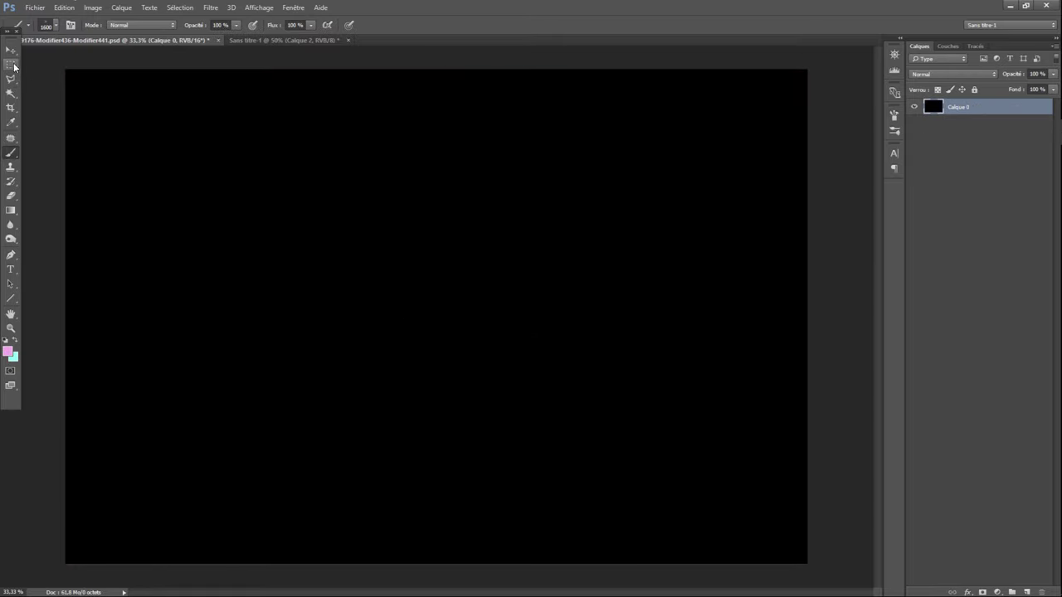
Step: Load the '20 Fire Brushes.abr' set into the brush presets via Charger des formes
click(57, 28)
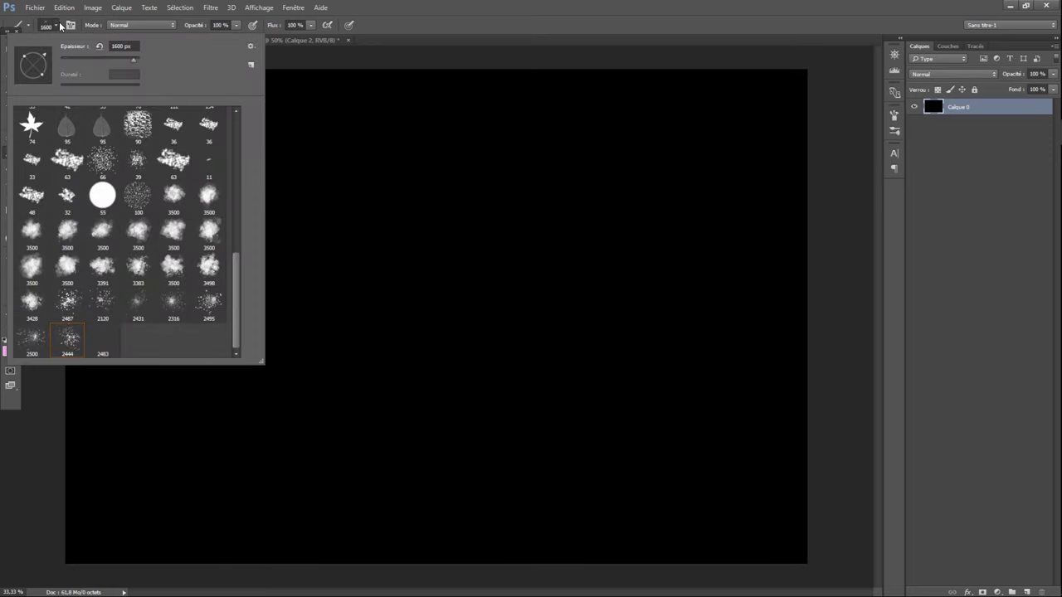
click(251, 47)
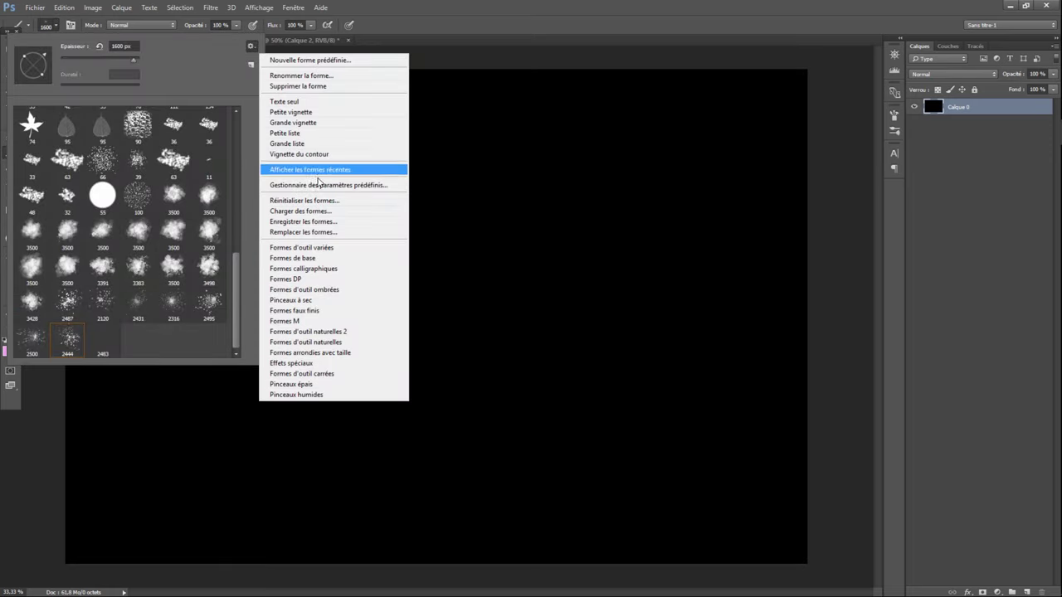
click(311, 212)
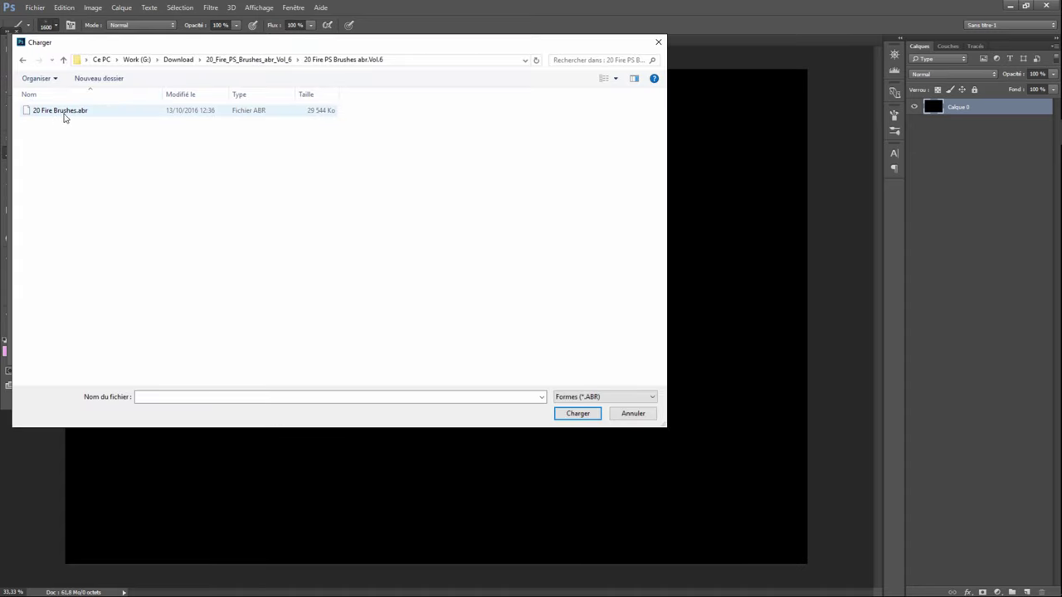
click(69, 116)
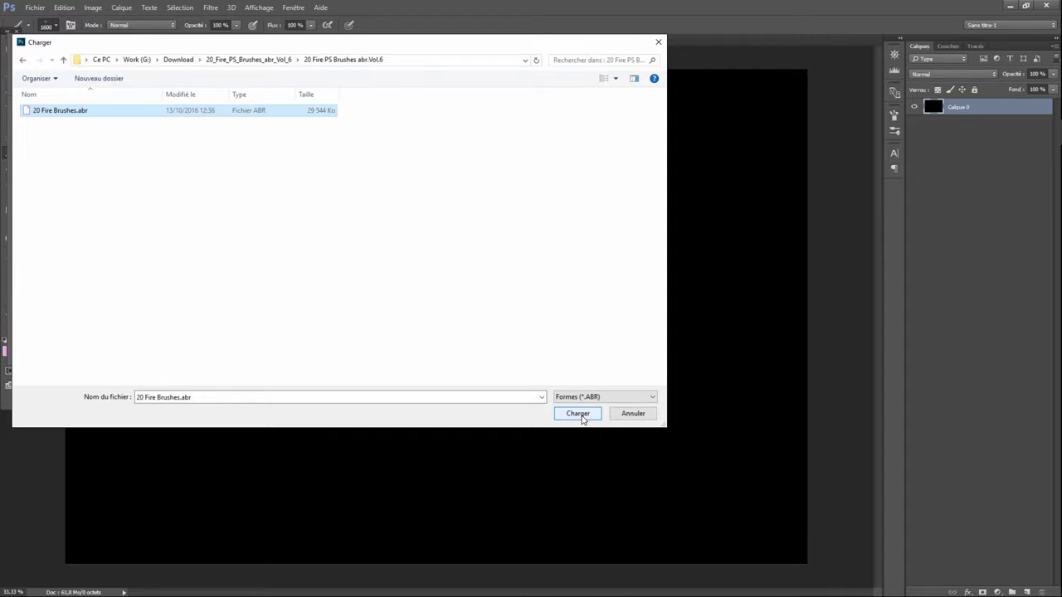
click(583, 420)
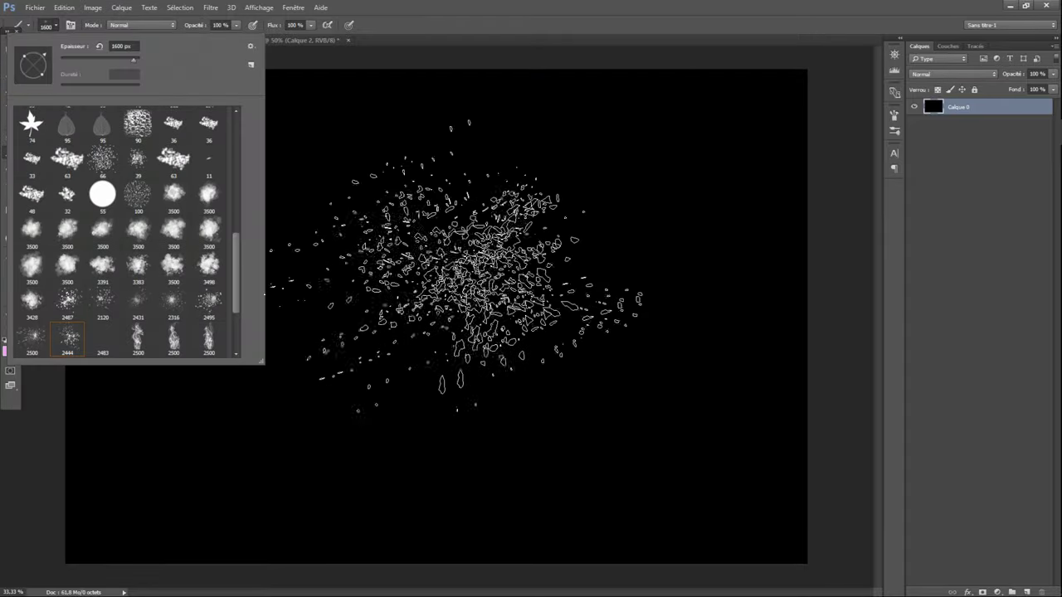
Step: Choose a 2500 px fire smoke brush, test two stamps, then undo them
scroll(241, 278, down, 1)
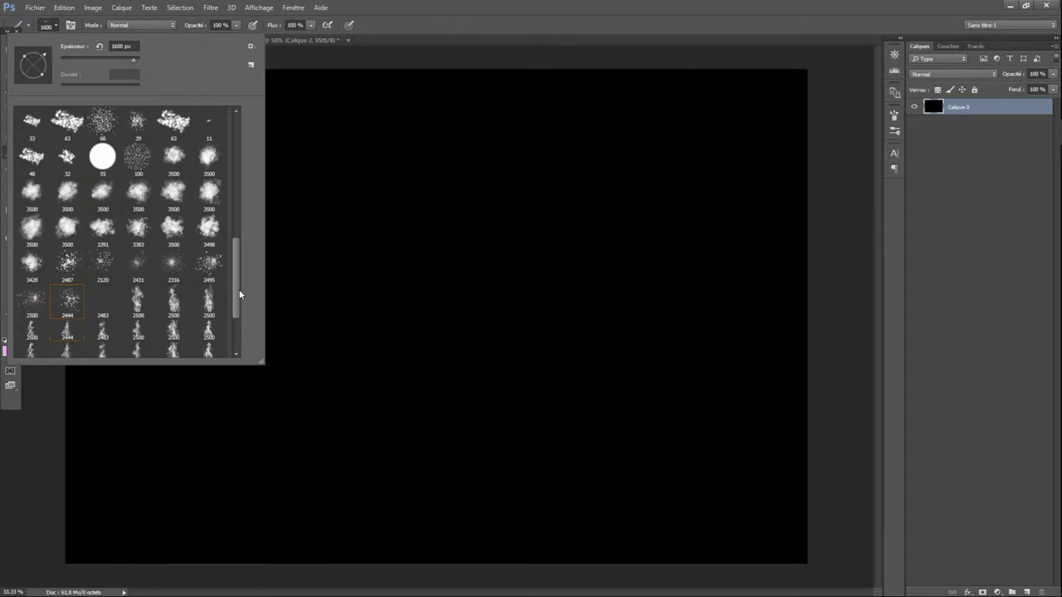
scroll(241, 316, down, 2)
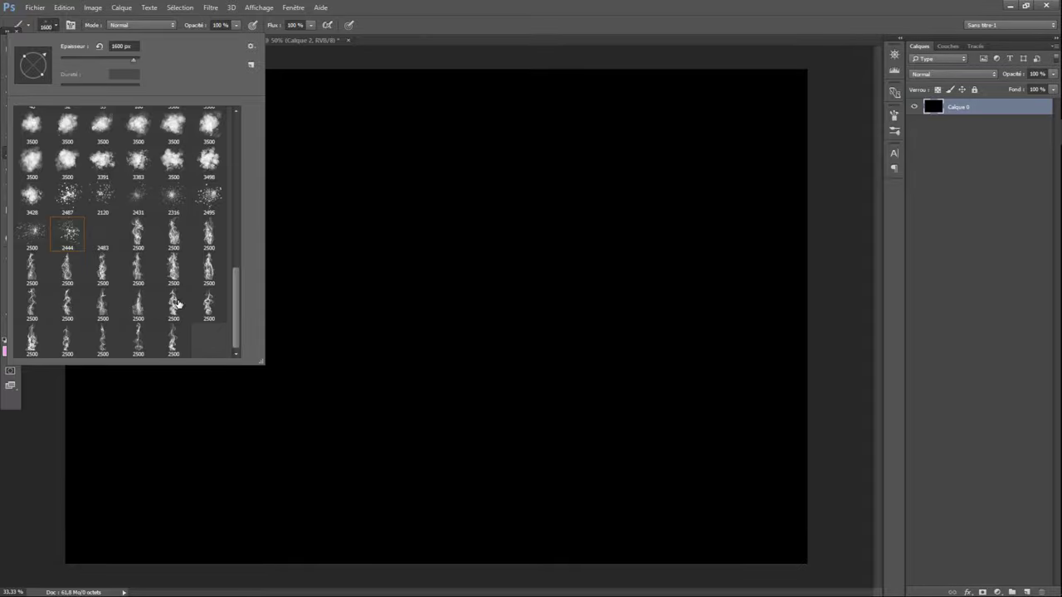
click(67, 267)
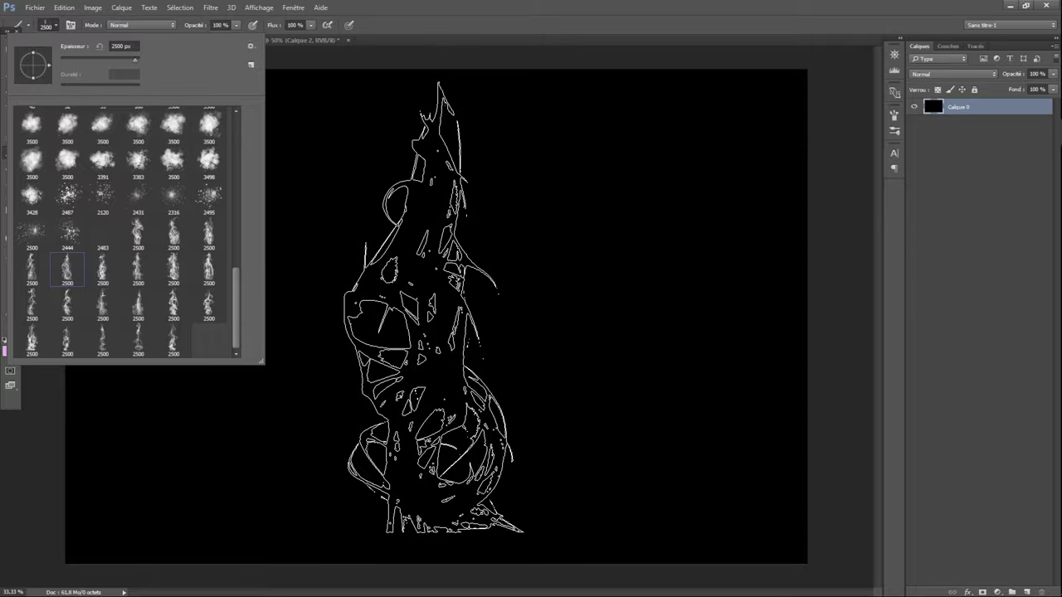
click(434, 305)
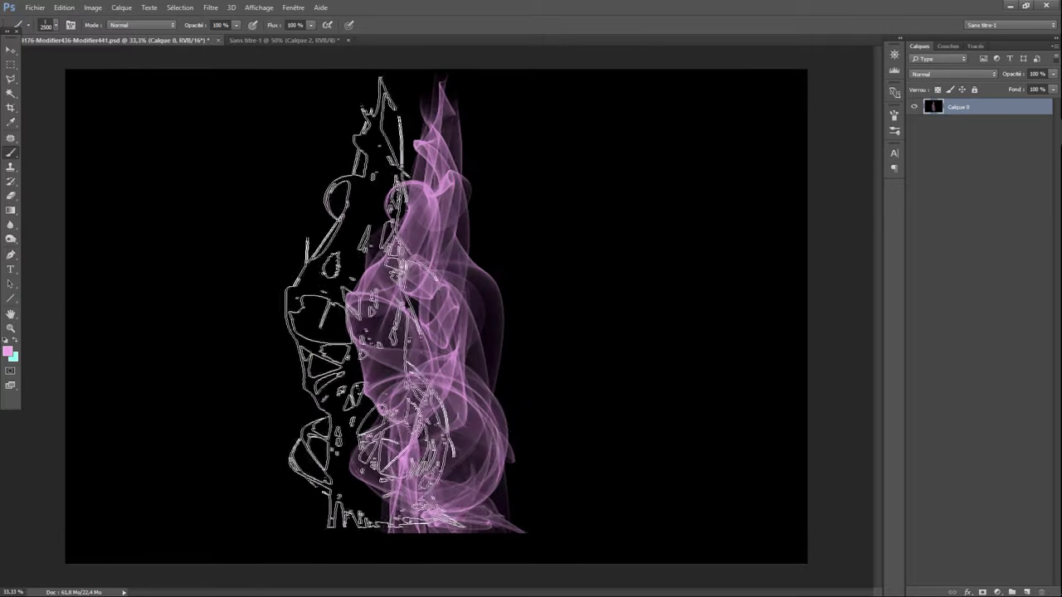
click(433, 306)
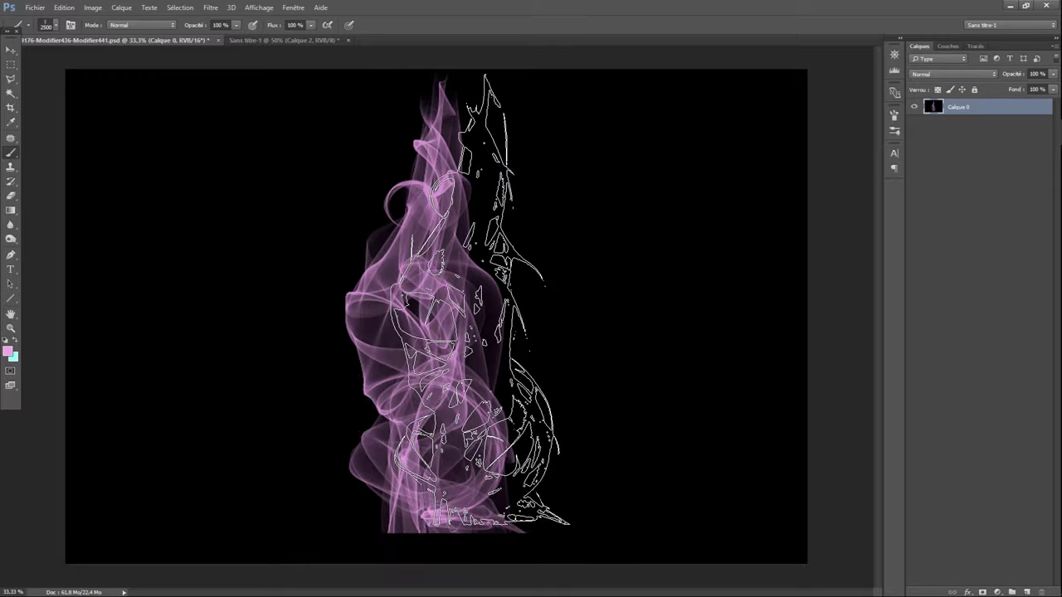
key(ctrl+z)
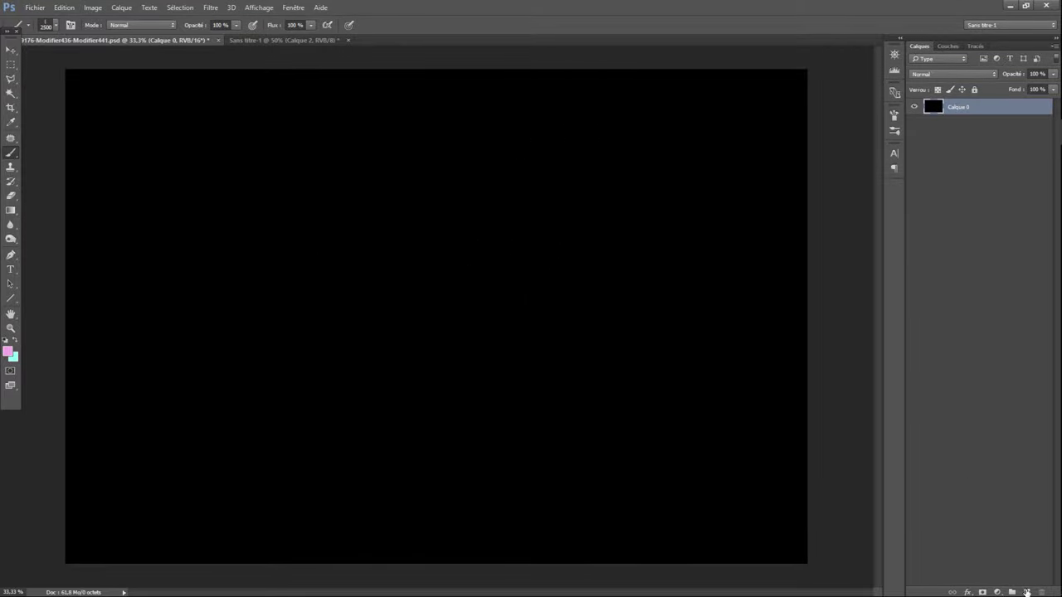
Step: Add a new layer Calque 1 and set the foreground colour to white #ffffff
click(1026, 592)
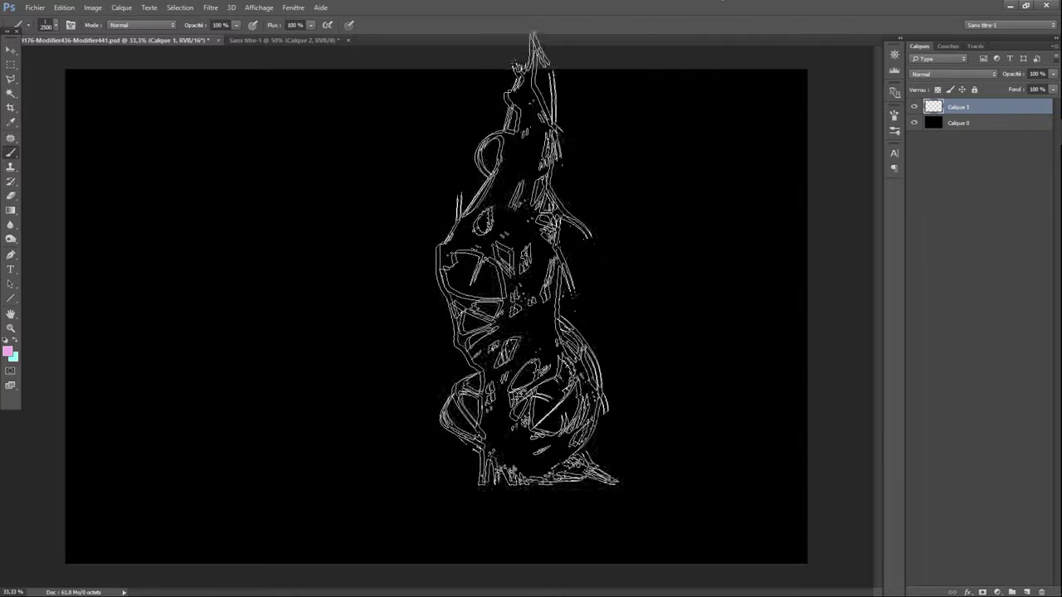
click(8, 353)
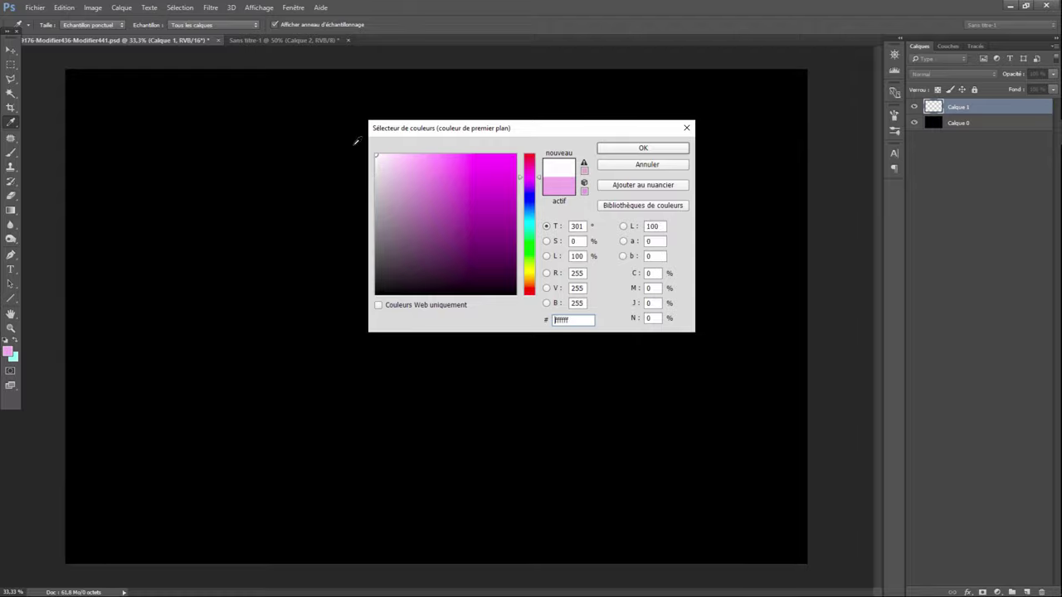
click(643, 148)
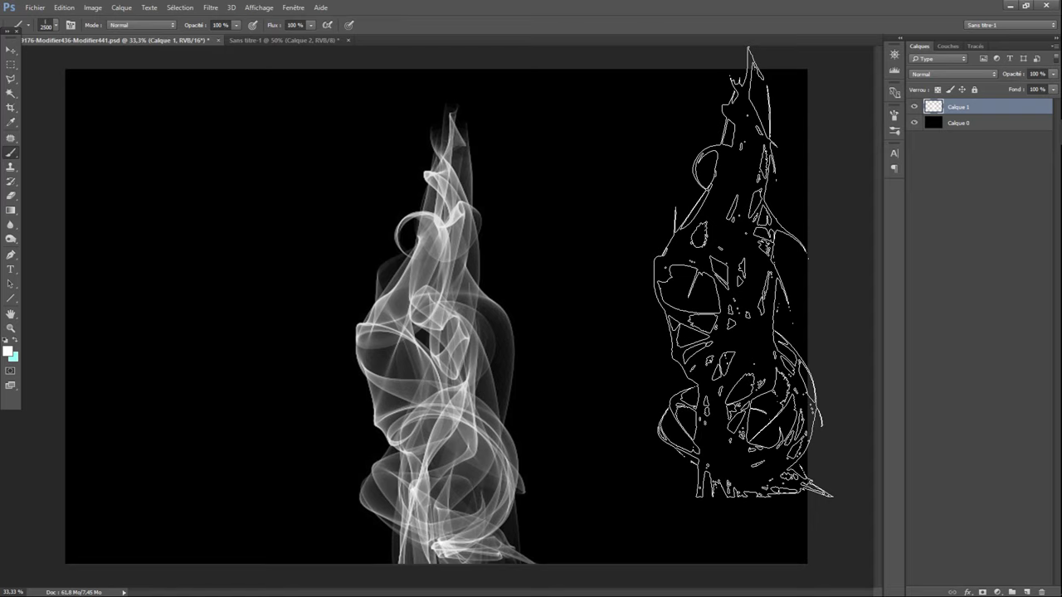
Step: Give Calque 1 a yellow Inner Glow with Lumière crue blend mode
right_click(958, 110)
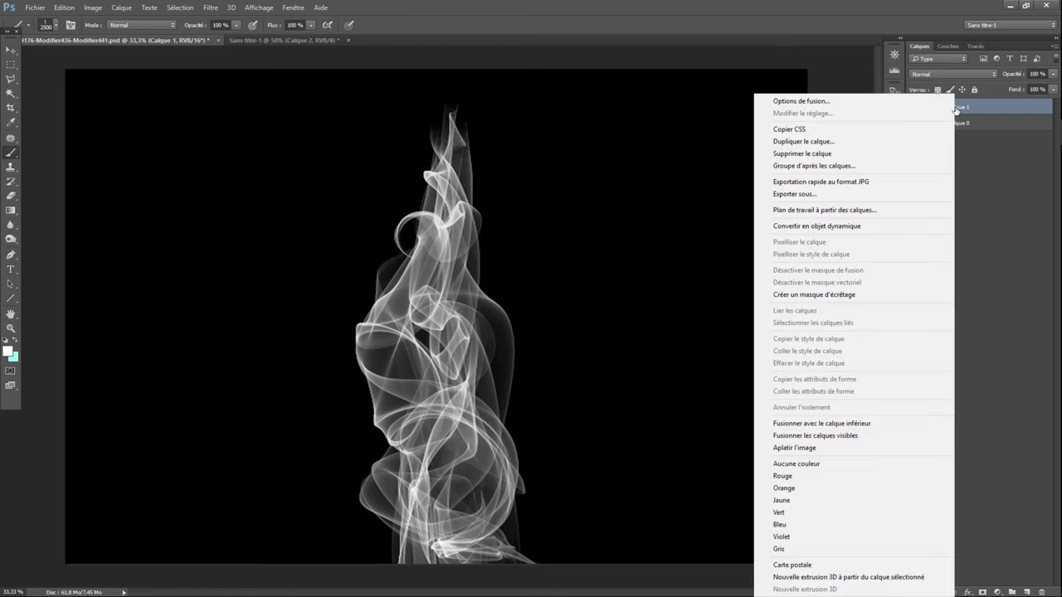
click(858, 107)
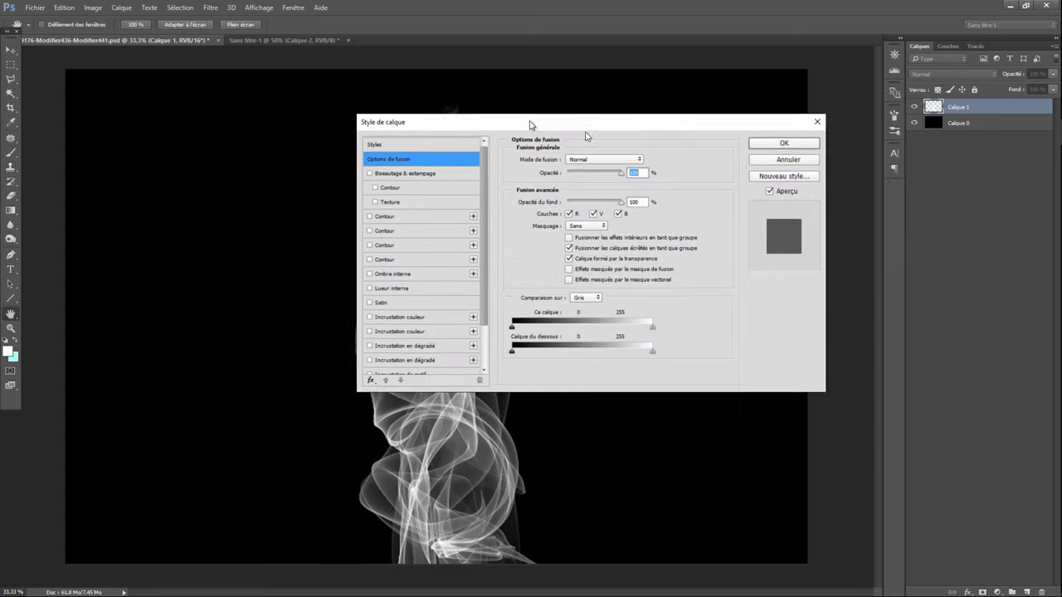
drag(469, 102, 769, 135)
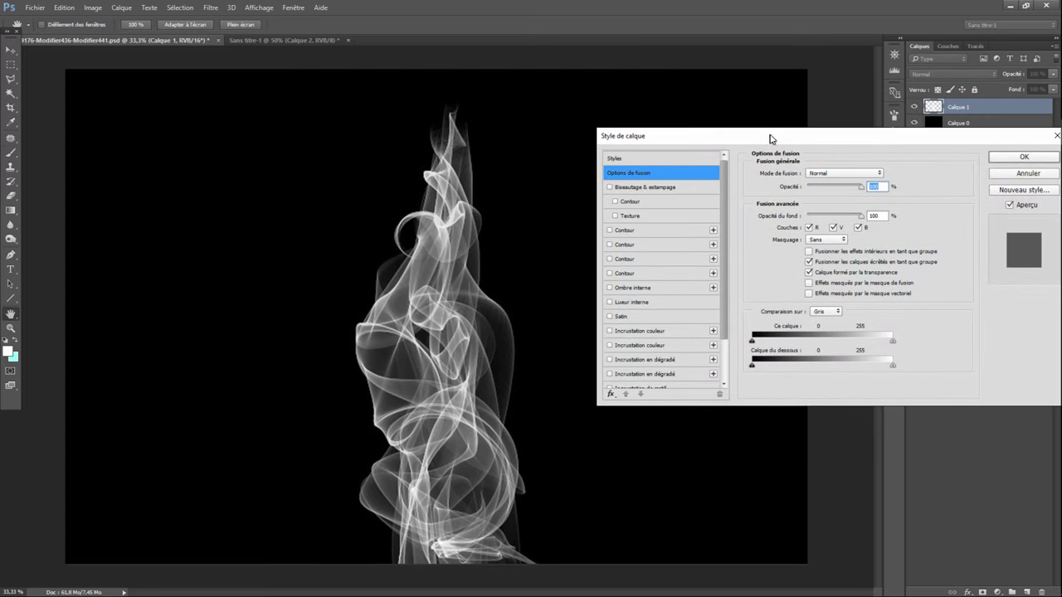
click(611, 303)
click(645, 302)
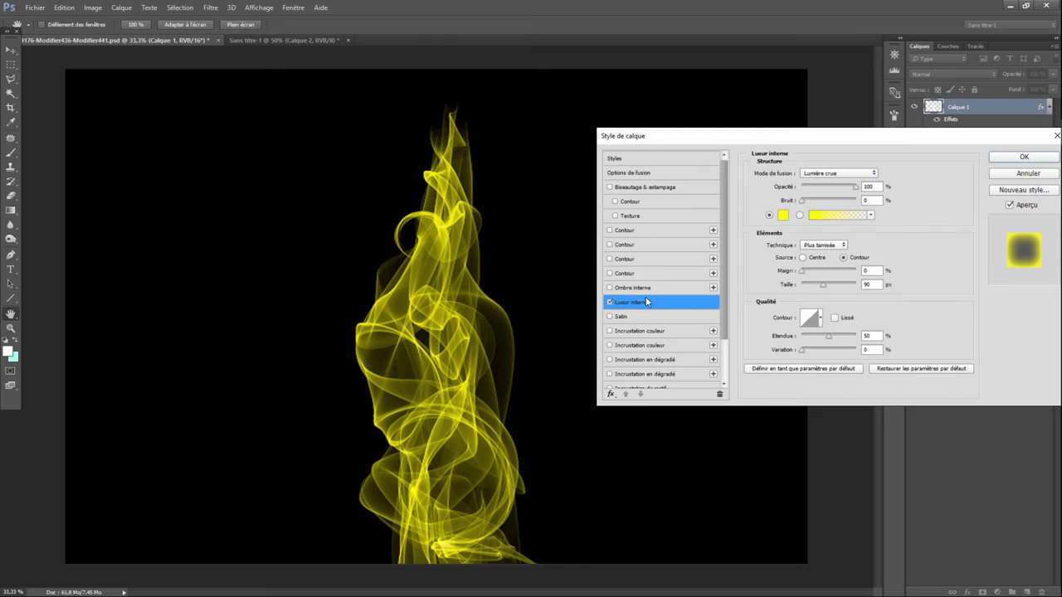
click(784, 216)
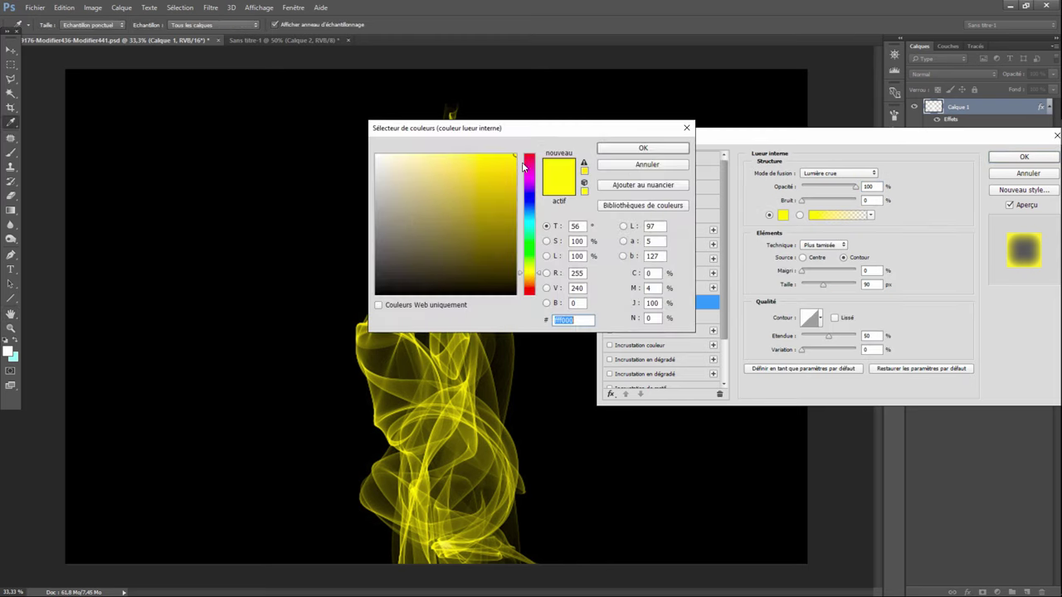
drag(539, 276, 538, 274)
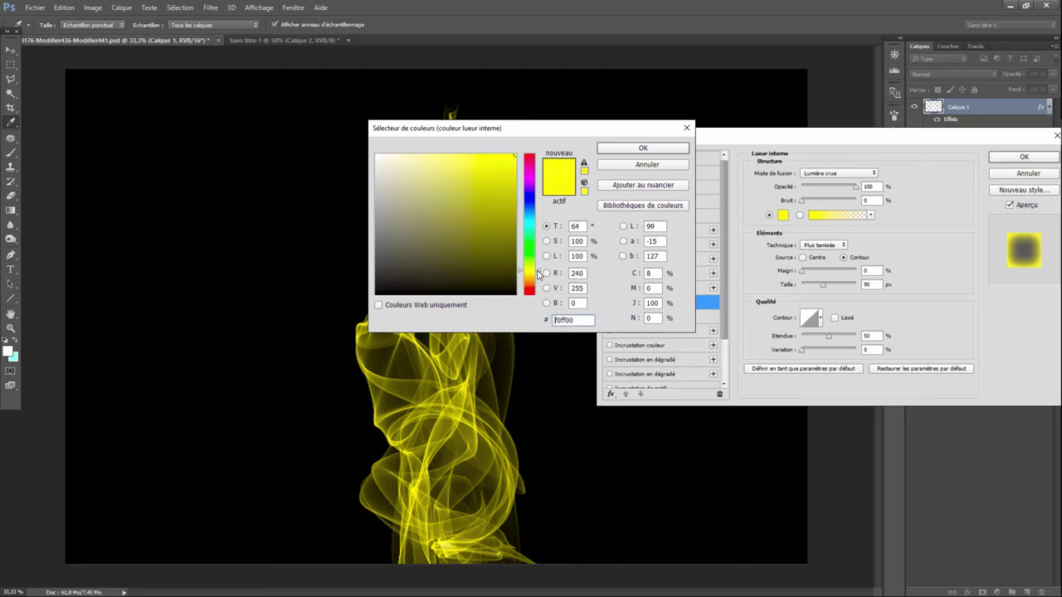
click(642, 148)
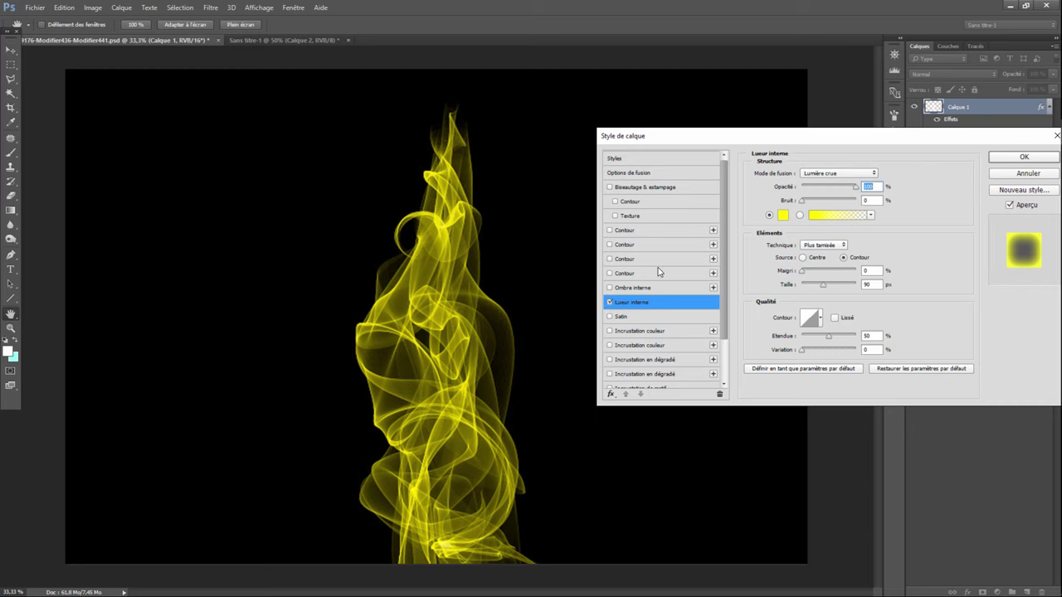
click(812, 174)
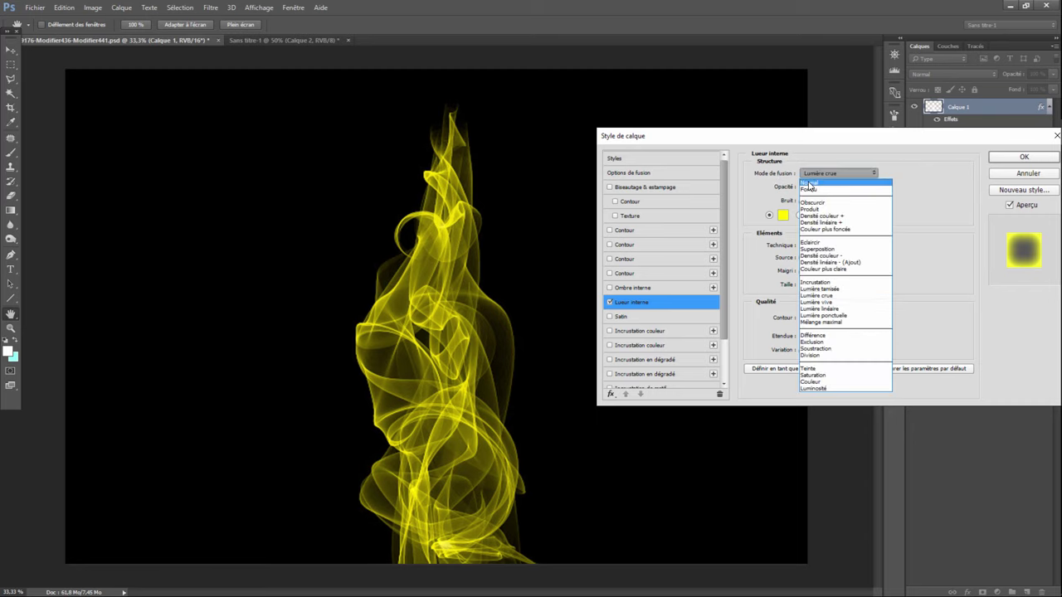
click(809, 183)
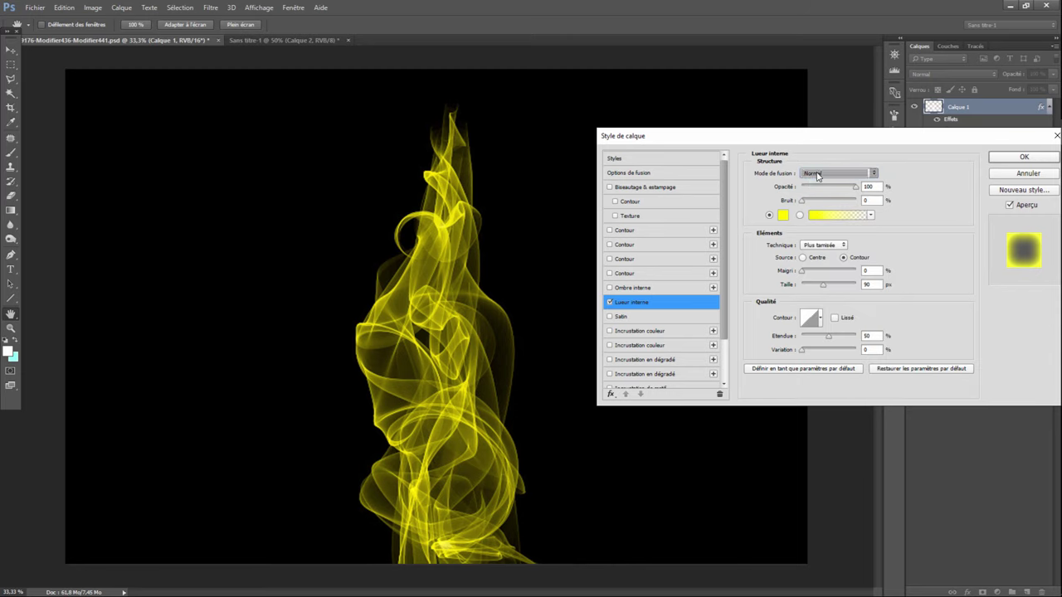
click(817, 174)
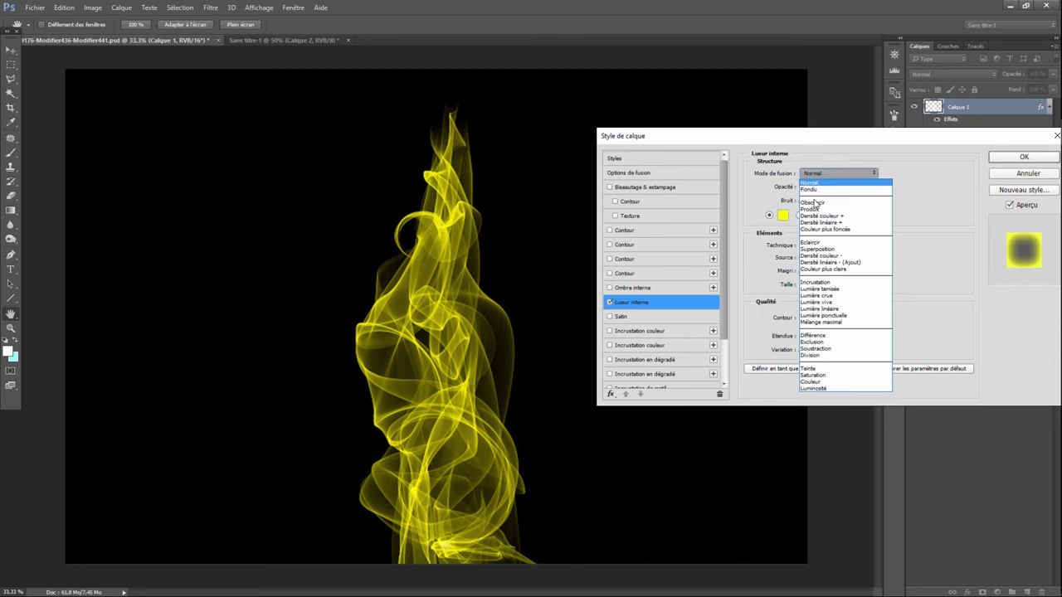
click(815, 295)
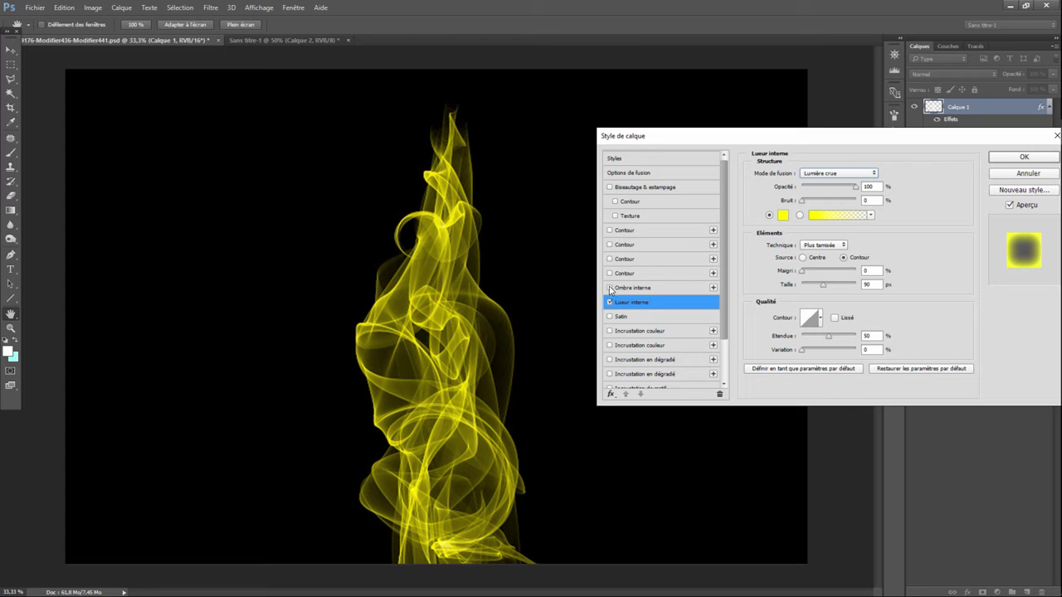
Step: Add a red Outer Glow at about 75% opacity and apply the style
scroll(726, 348, down, 3)
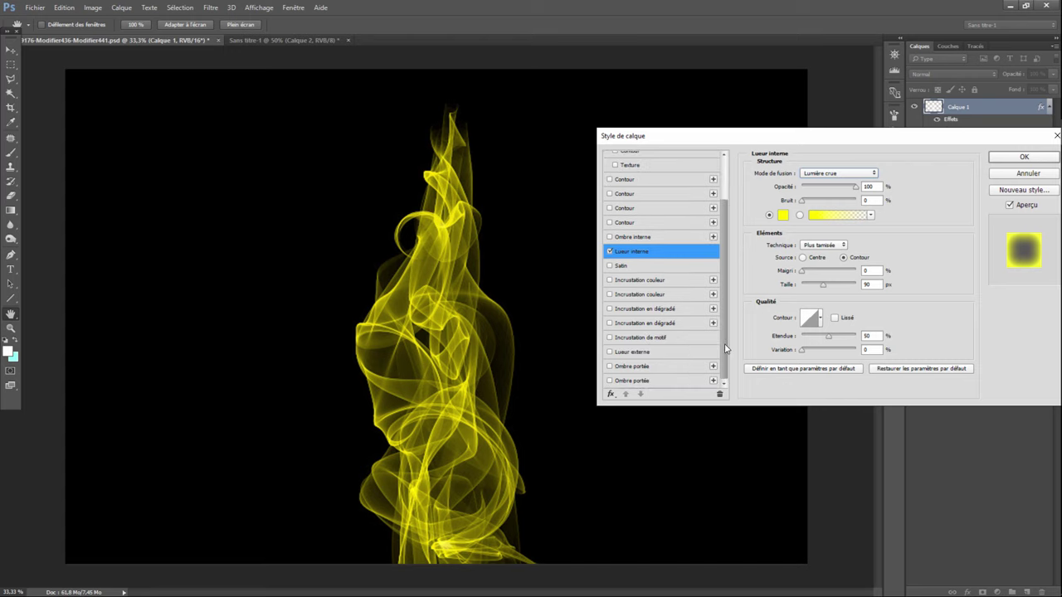
click(610, 352)
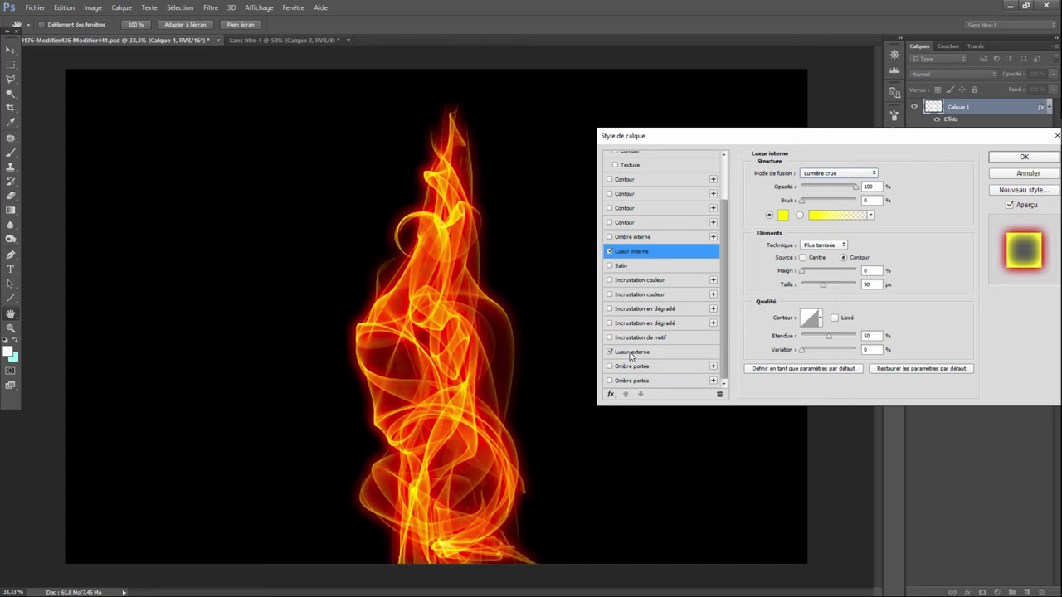
click(631, 355)
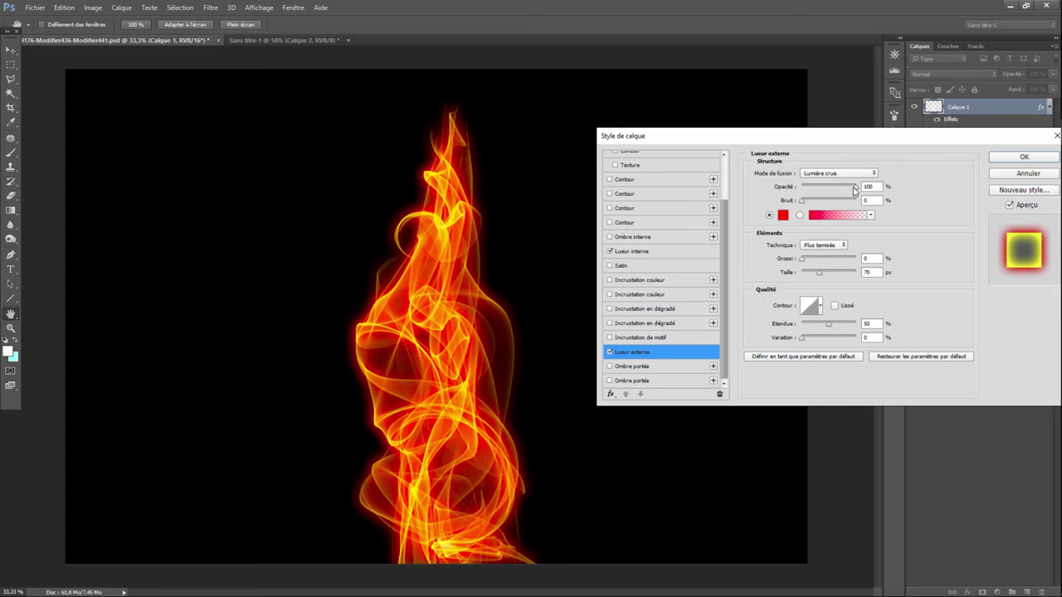
drag(854, 190, 842, 193)
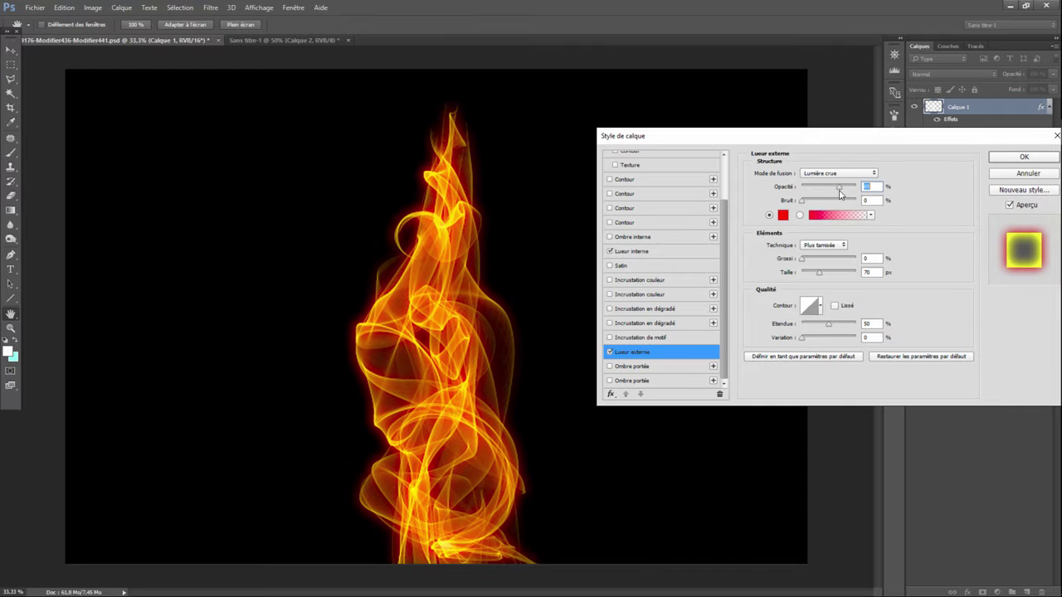
click(1024, 157)
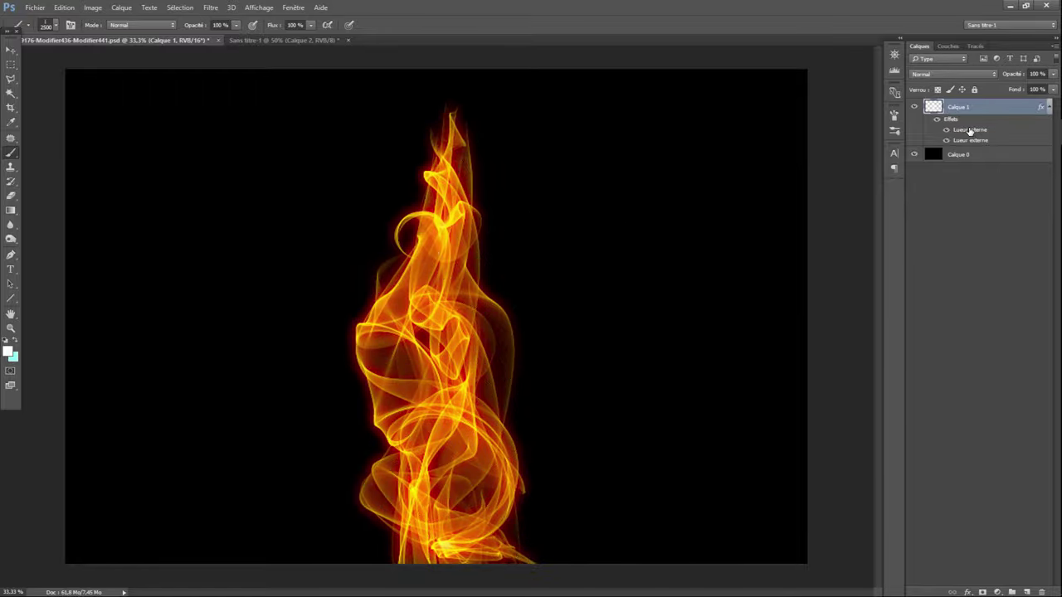
Step: Lower the Inner Glow opacity to 71%, keeping the Lumière crue blend mode
key(h)
double_click(968, 131)
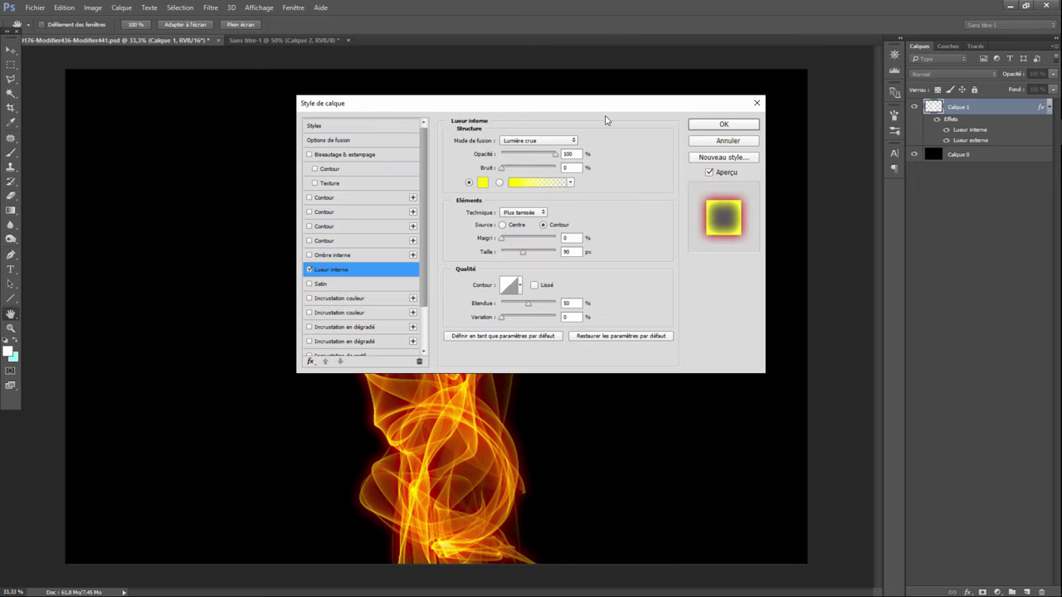
drag(584, 107, 831, 117)
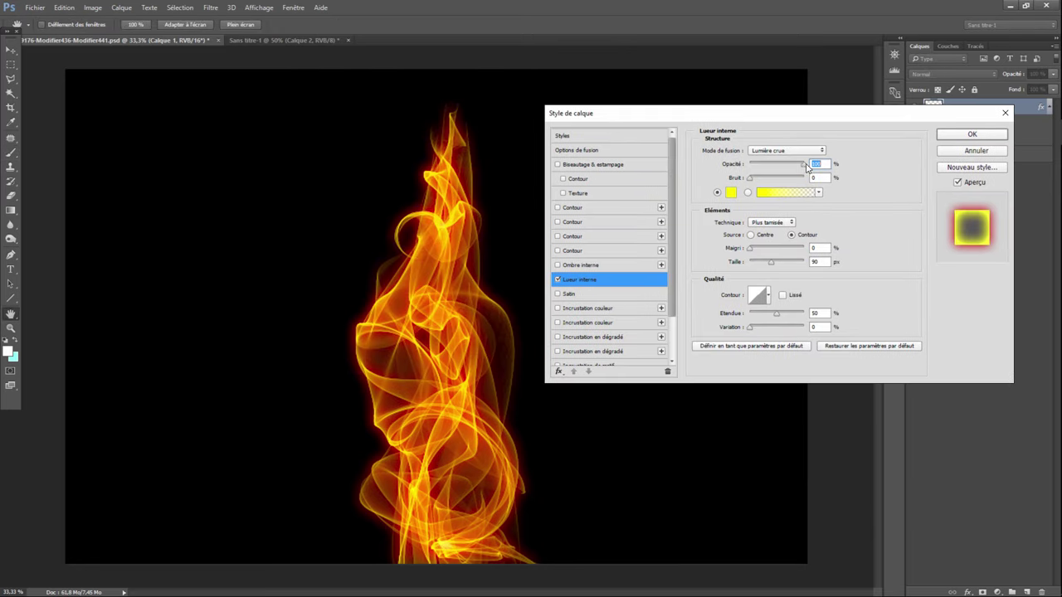
drag(807, 167, 780, 169)
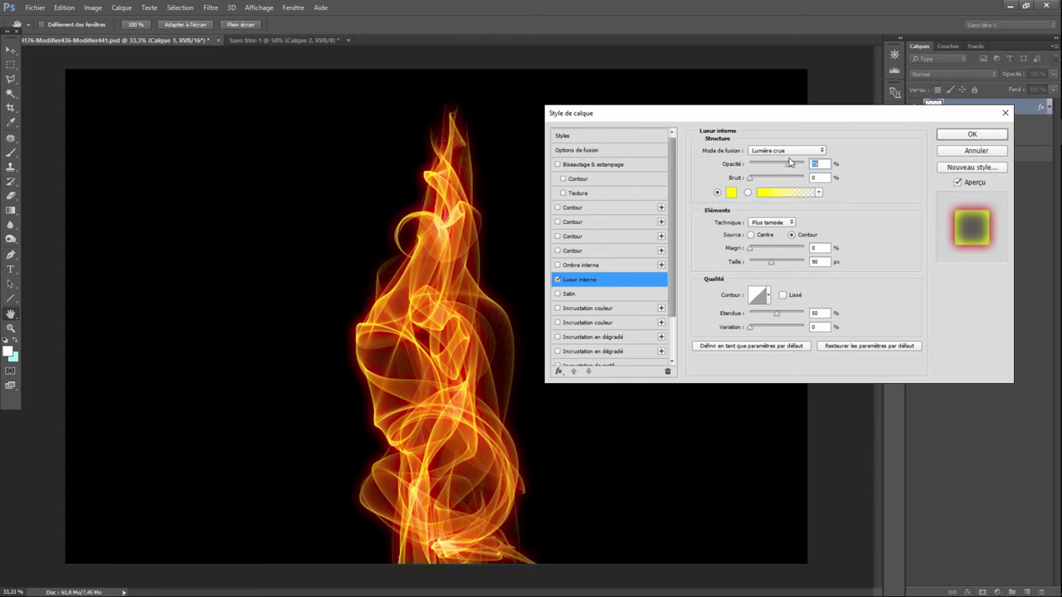
click(791, 152)
click(778, 150)
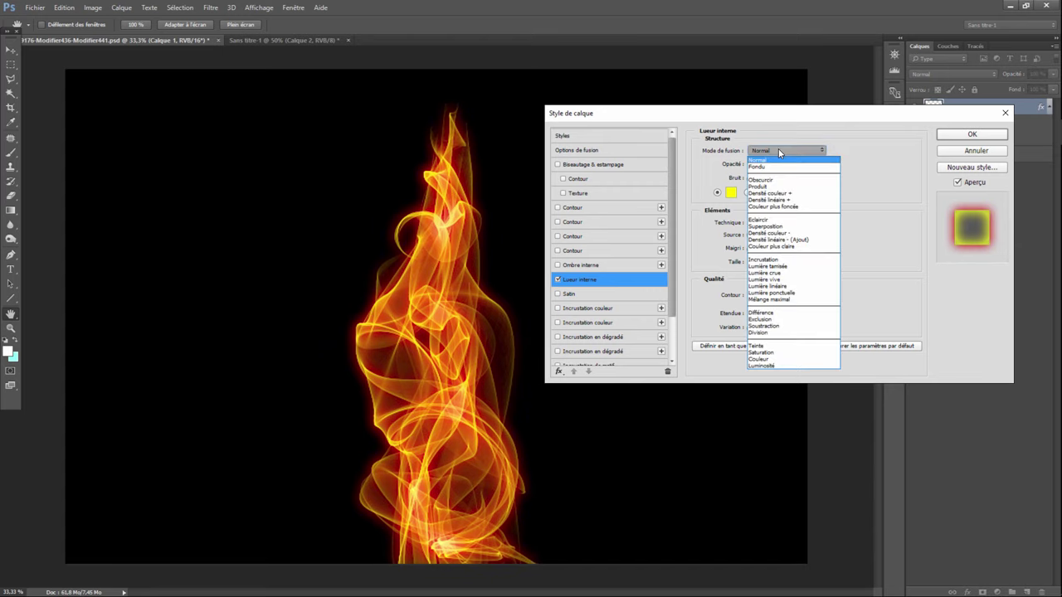
key(Down)
click(771, 273)
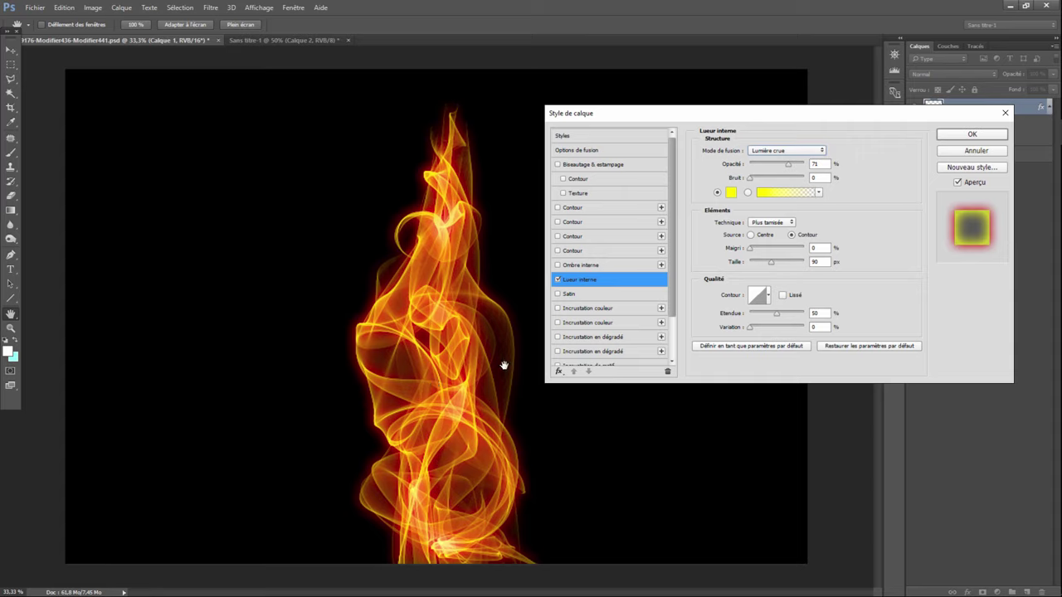
click(971, 134)
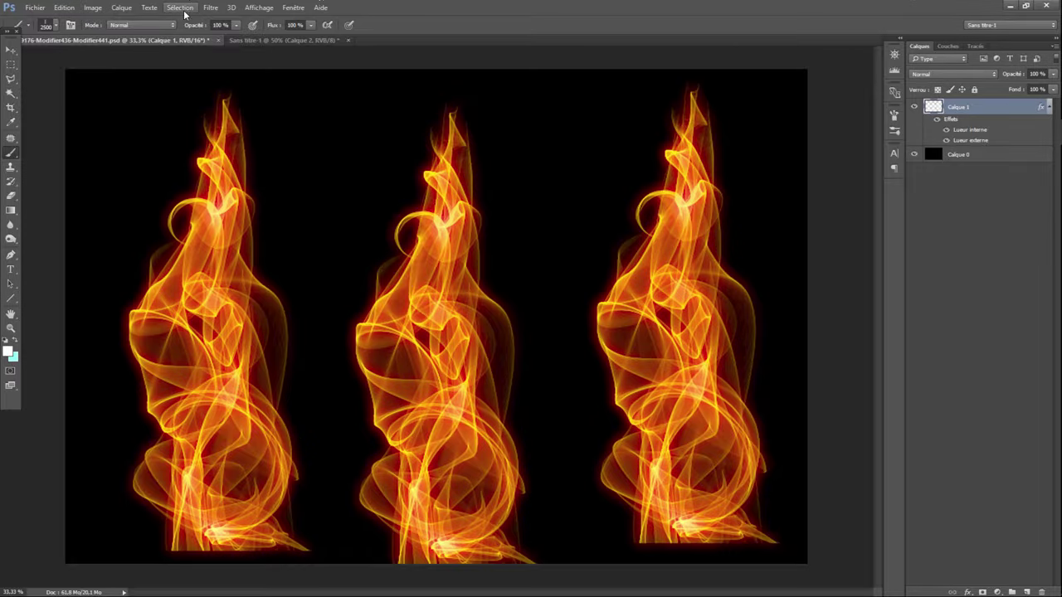
Step: Select all and delete Calque 1's painted flames, keeping its glow effects
click(179, 8)
key(Delete)
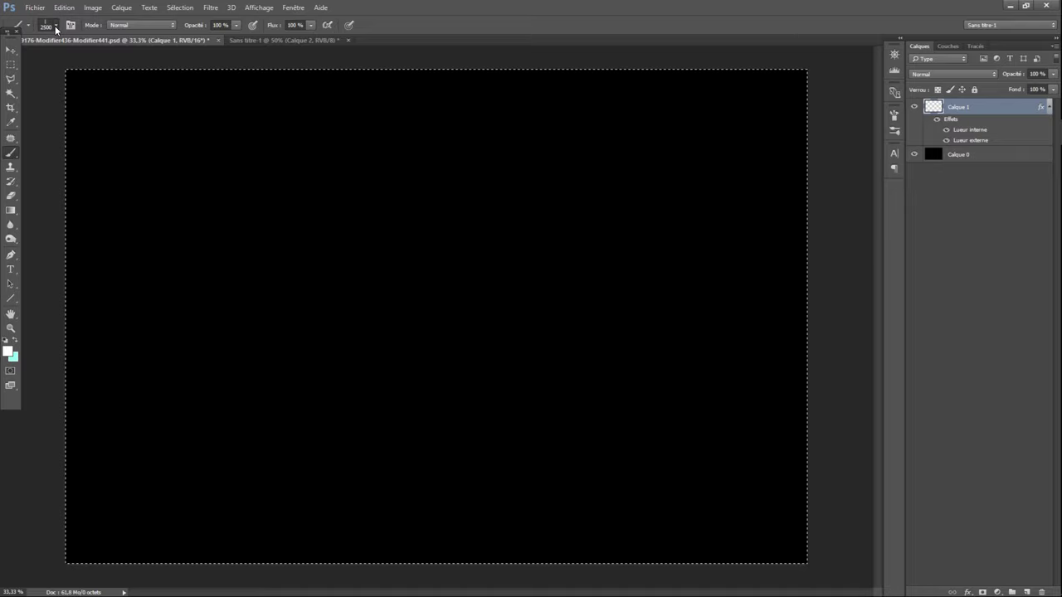
Step: Pick another fire smoke brush and drag its size well below 2500 px
click(55, 27)
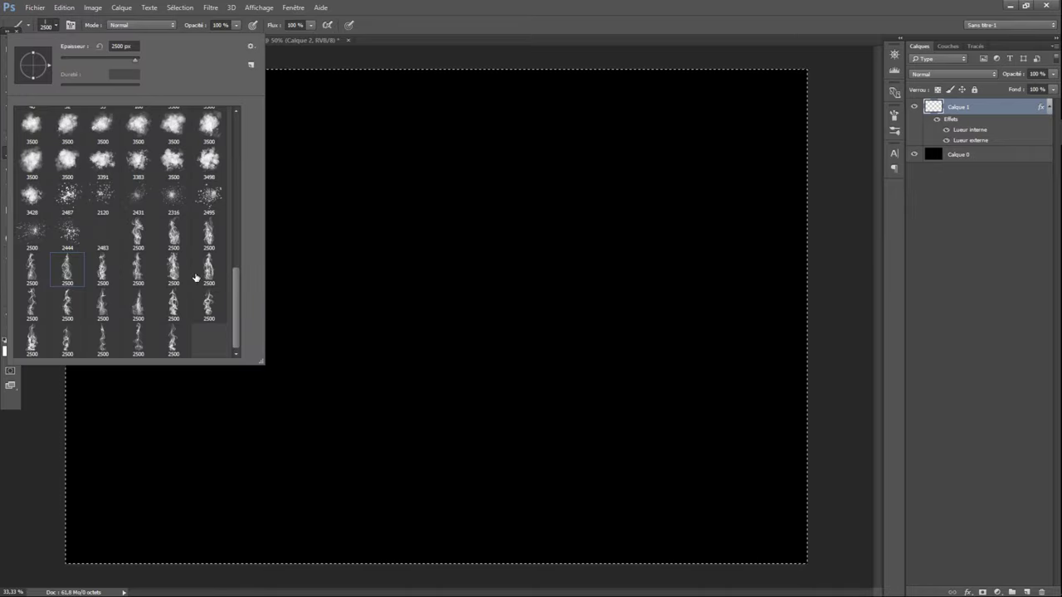
click(138, 232)
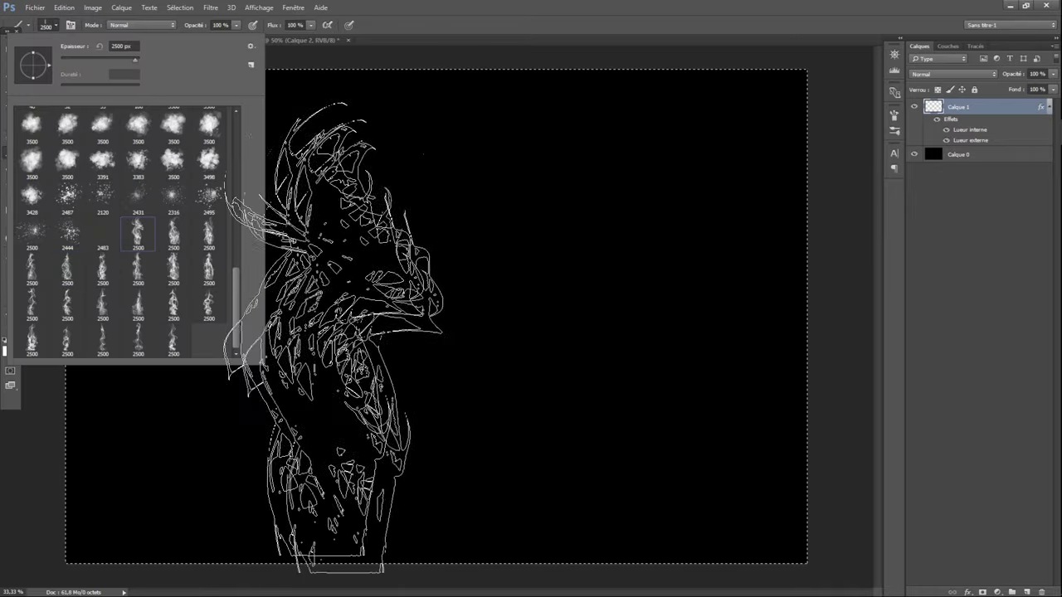
drag(132, 58, 135, 59)
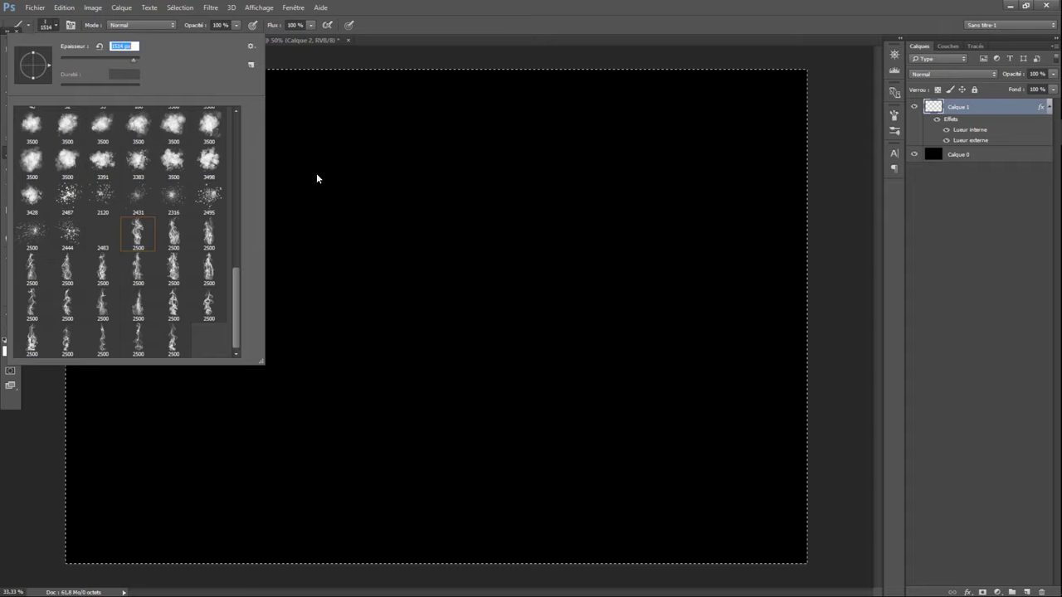